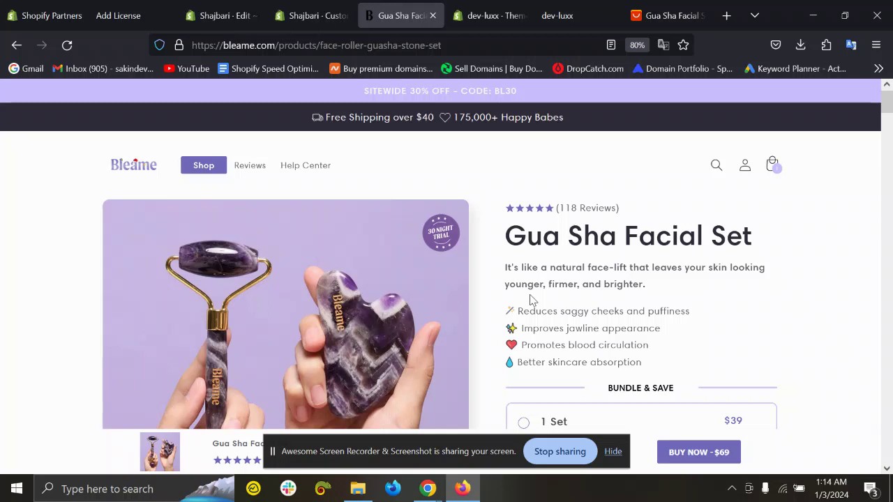
# Go to Bleame's home page, then view its Shop collection of 4 products from $39
pyautogui.click(145, 168)
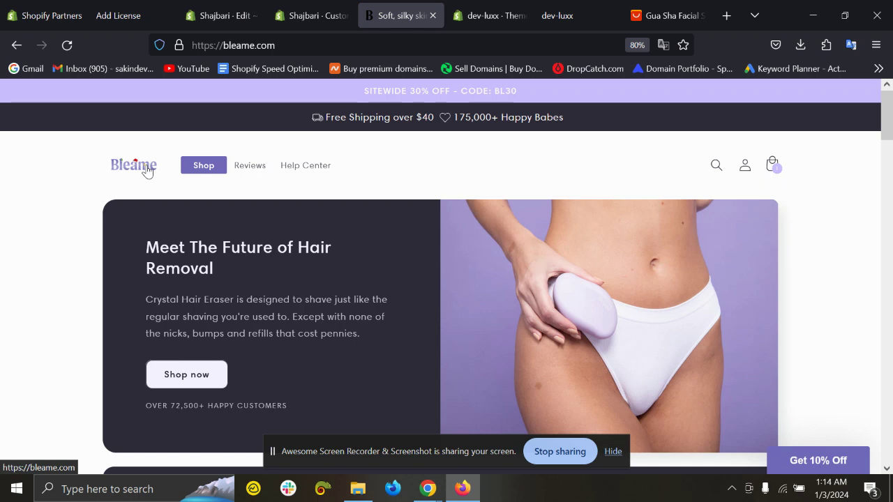
pyautogui.click(200, 167)
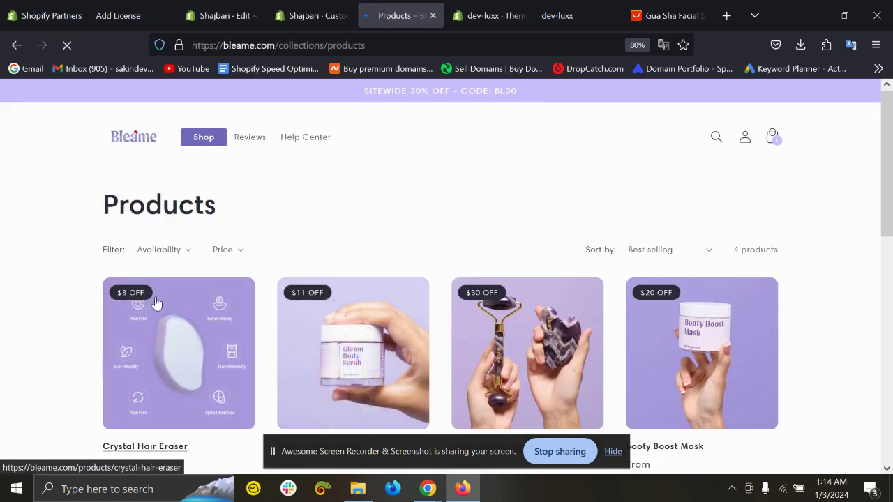
pyautogui.scroll(-3, 314, 300)
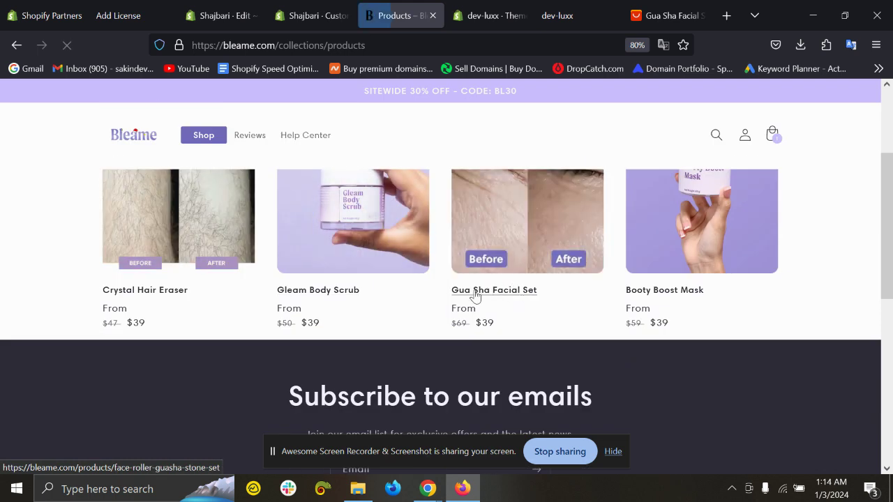
# Browse the AliExpress Gua Sha Facial Set listings, then return to Bleame's home page
pyautogui.click(648, 16)
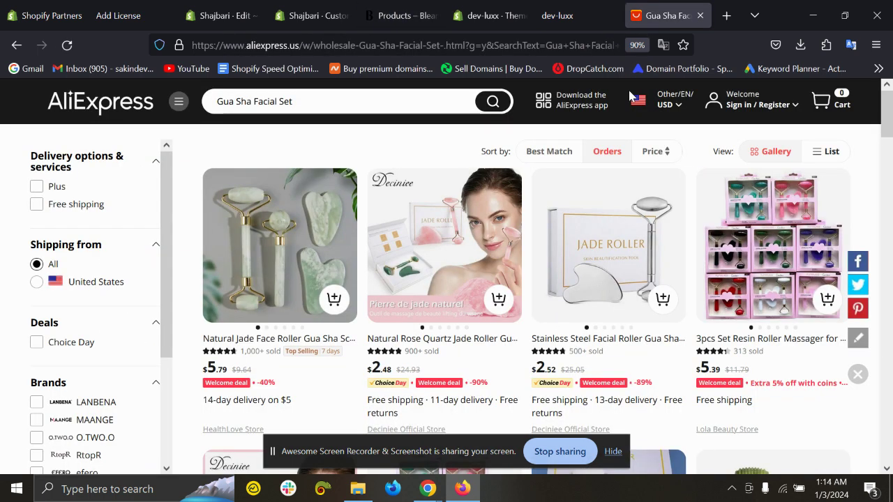
pyautogui.moveTo(256, 268)
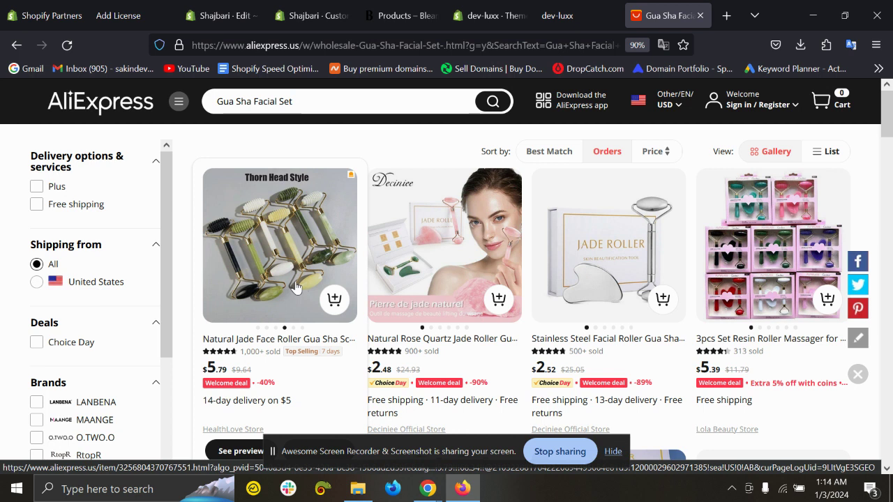
pyautogui.click(419, 14)
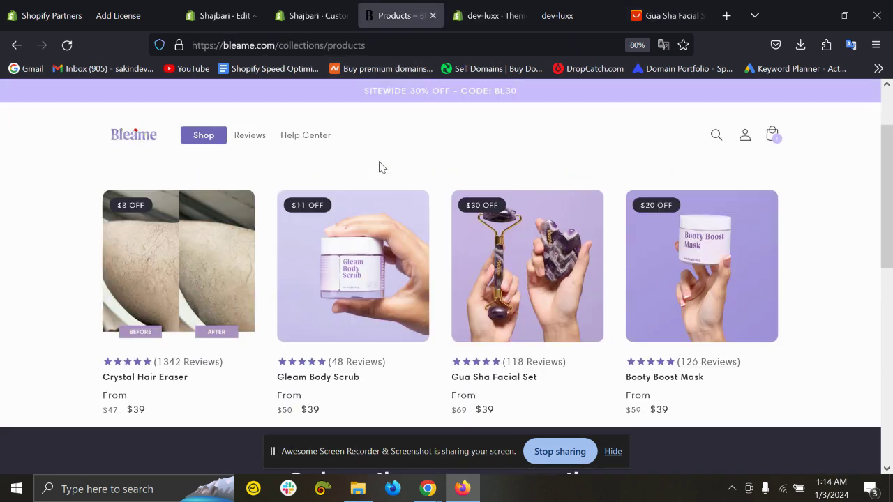
pyautogui.scroll(2, 379, 167)
pyautogui.click(145, 143)
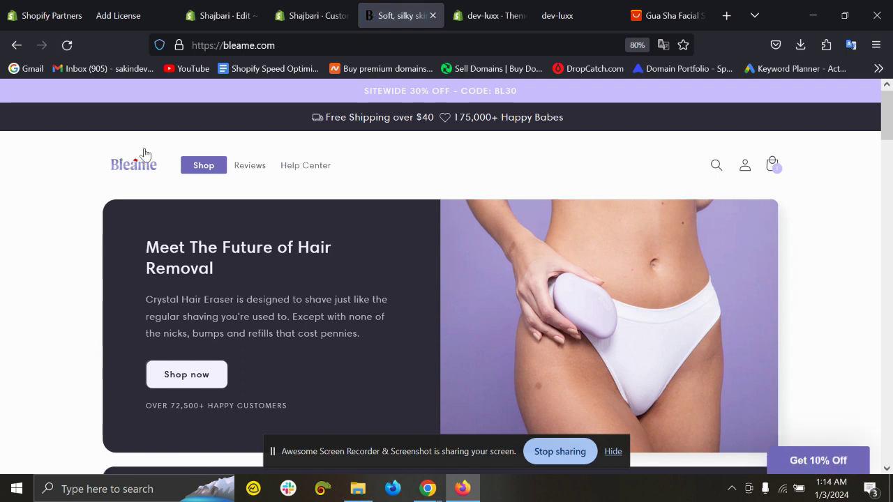
# Look over the dev-luxx themes admin page
pyautogui.click(485, 14)
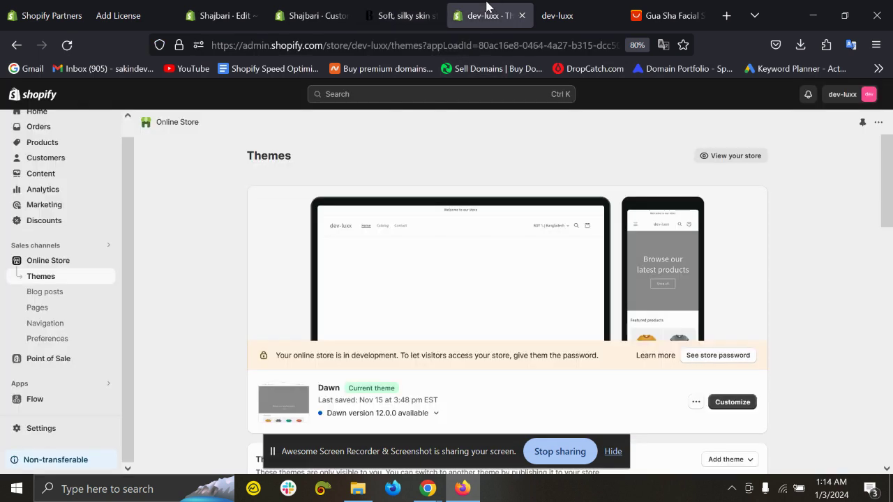
pyautogui.scroll(-2, 378, 289)
pyautogui.scroll(2, 379, 288)
pyautogui.moveTo(418, 451); pyautogui.dragTo(652, 491)
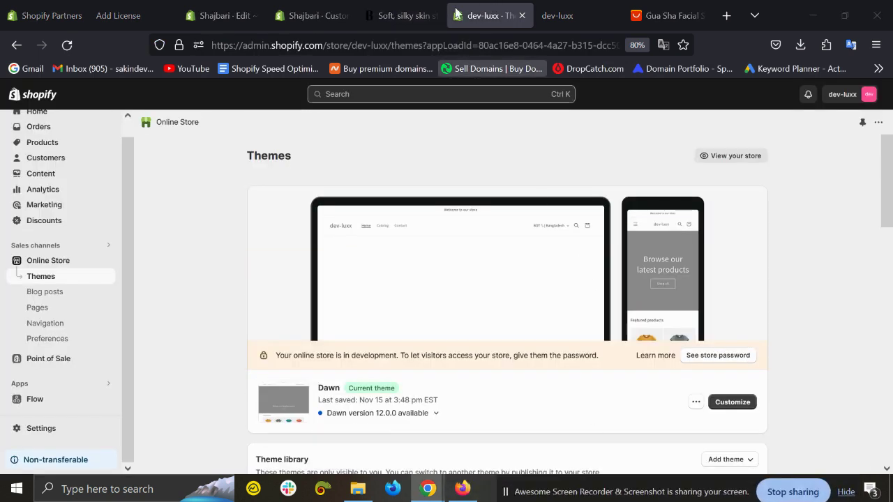
# Scroll through the live dev-luxx storefront, then bring up the E: drive in File Explorer
pyautogui.click(599, 10)
pyautogui.scroll(-10, 432, 255)
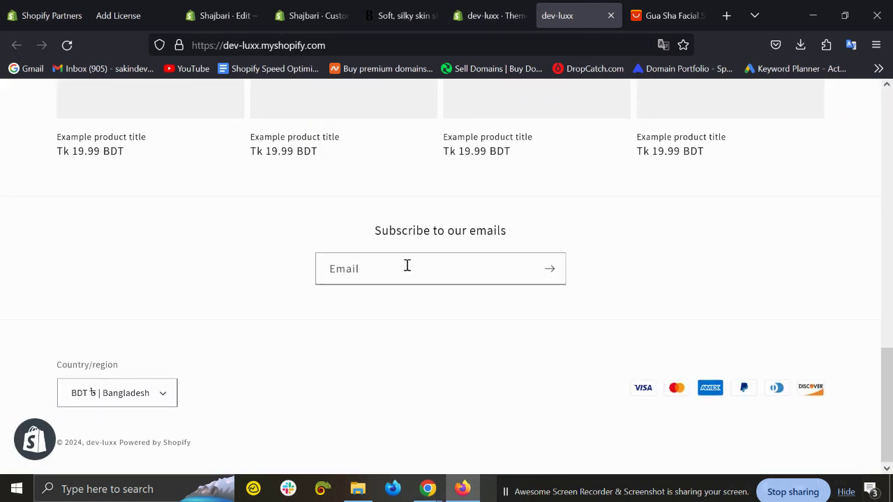
pyautogui.scroll(10, 407, 265)
pyautogui.scroll(-5, 420, 200)
pyautogui.scroll(5, 409, 266)
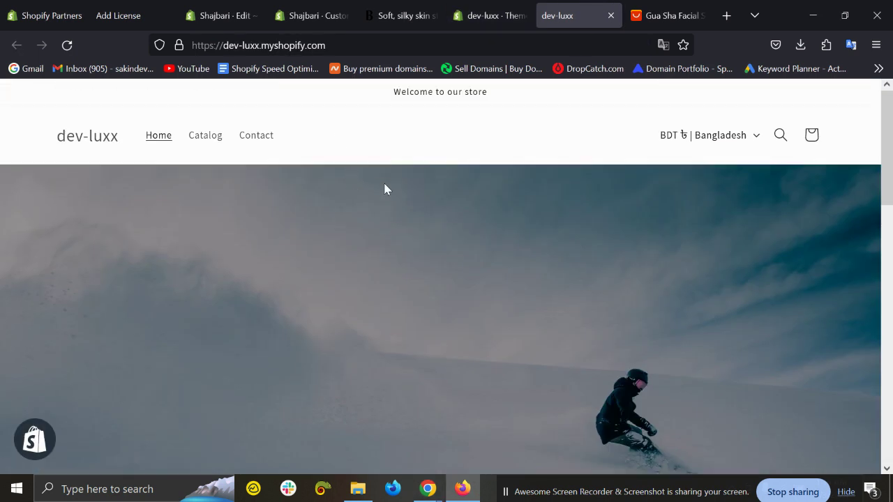
pyautogui.click(396, 10)
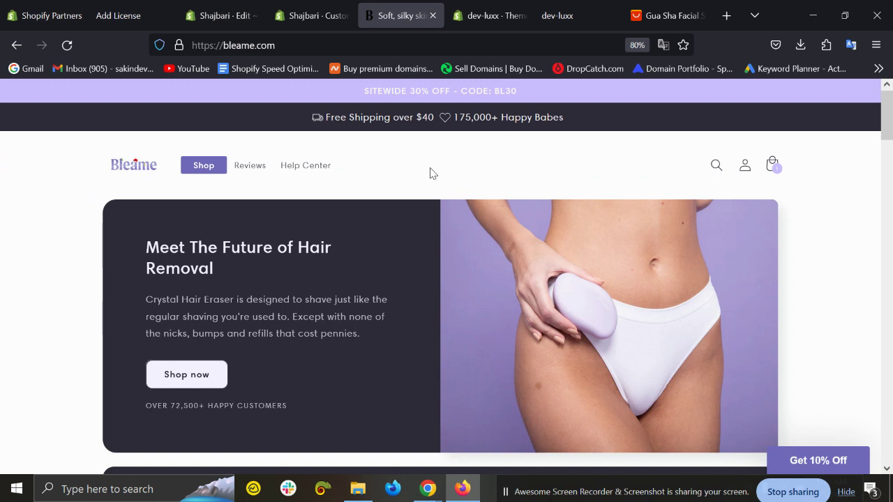
pyautogui.click(358, 488)
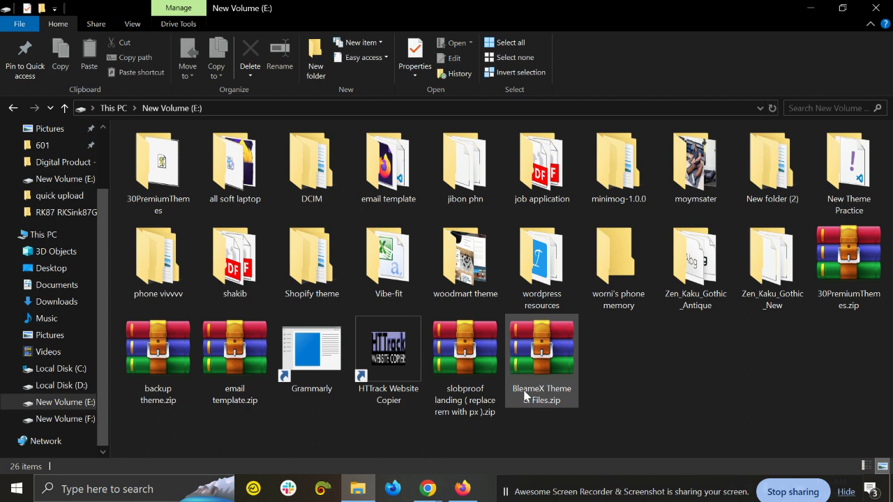
# Extract BleameX Theme & Files.zip to E: and open the resulting BleameX Theme & Files folder
pyautogui.click(553, 360)
pyautogui.doubleClick(556, 369)
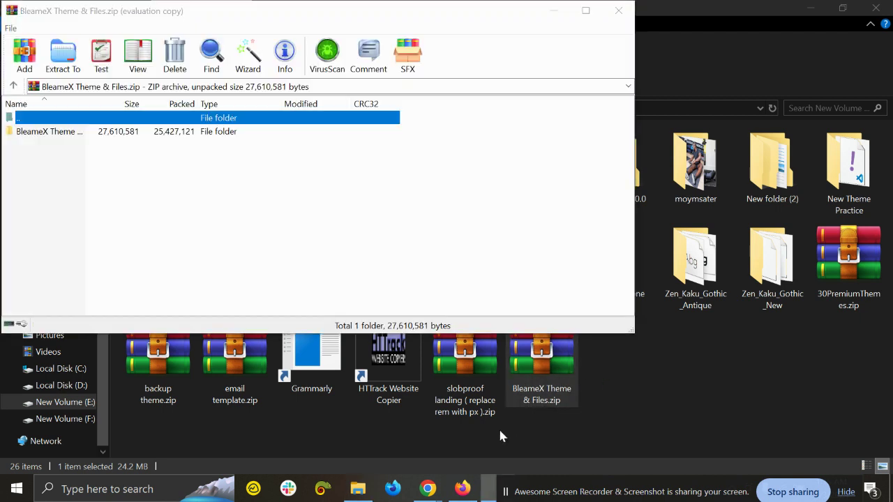
pyautogui.click(401, 182)
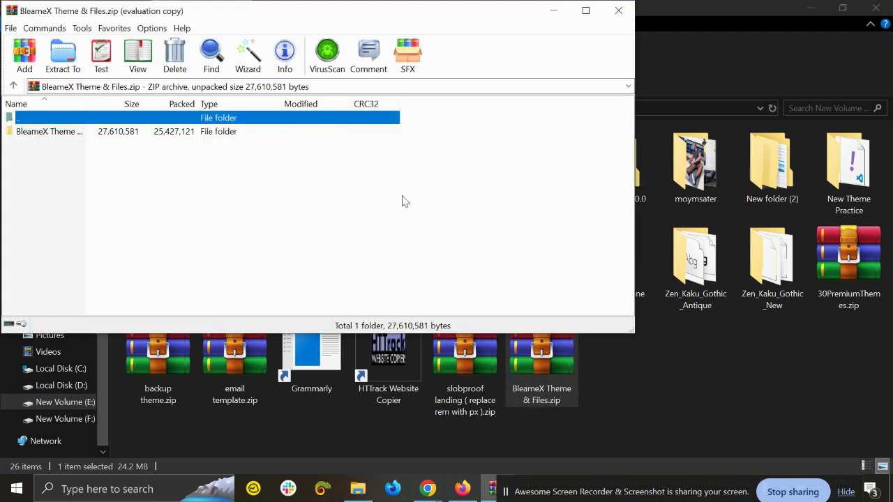
pyautogui.click(49, 131)
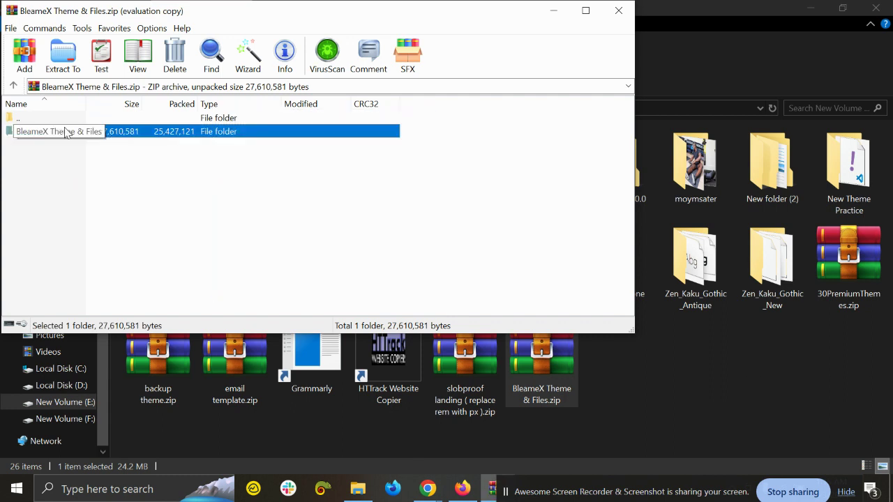
pyautogui.click(654, 390)
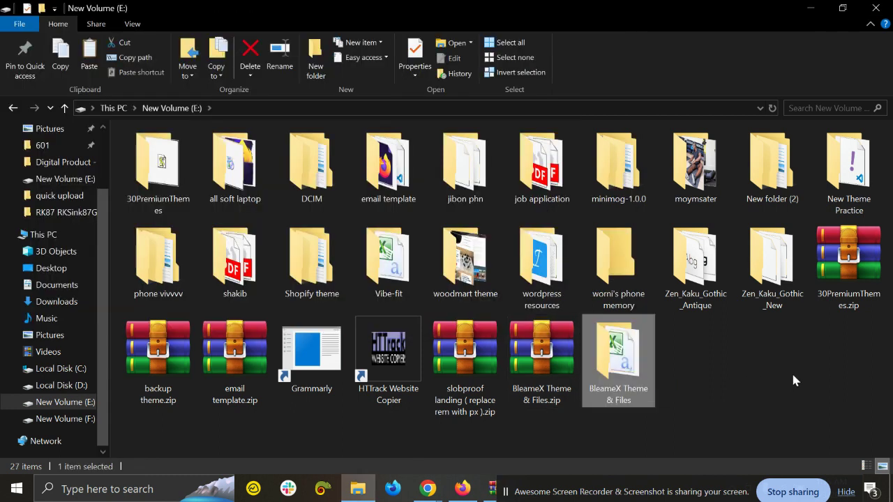
pyautogui.doubleClick(631, 368)
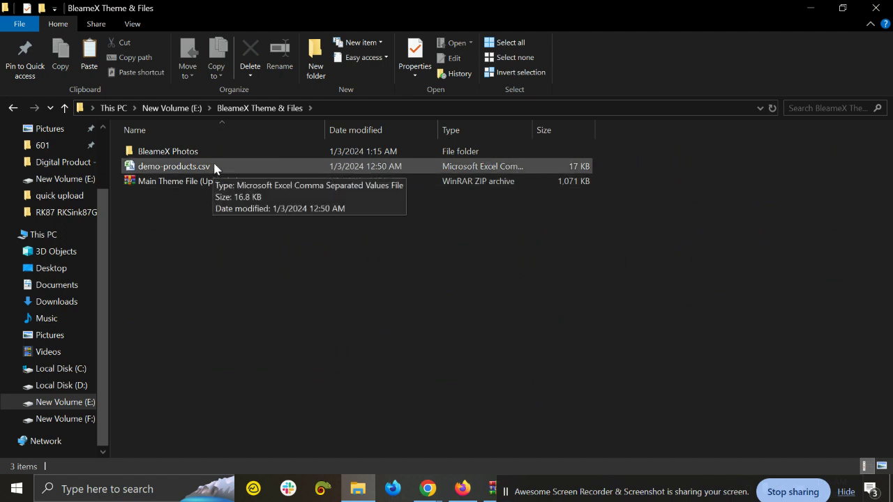
# Go to the Products page in the dev-luxx Shopify admin
pyautogui.click(459, 486)
pyautogui.click(506, 14)
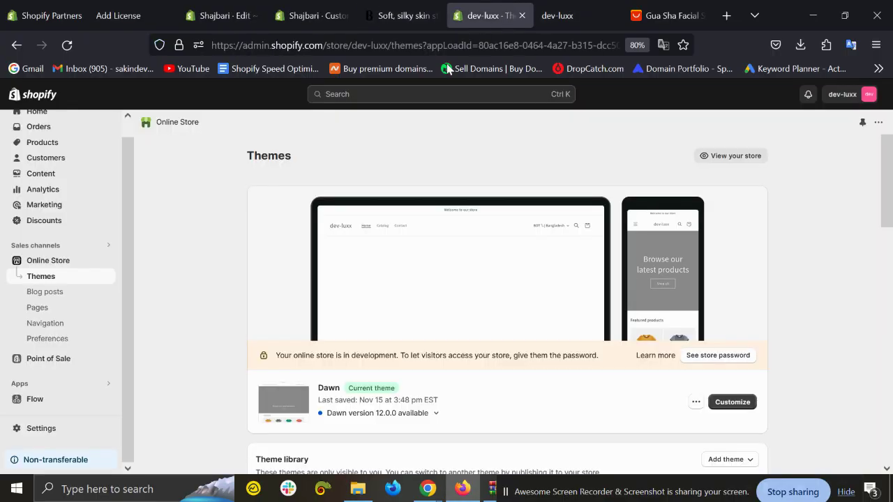
pyautogui.scroll(1, 84, 276)
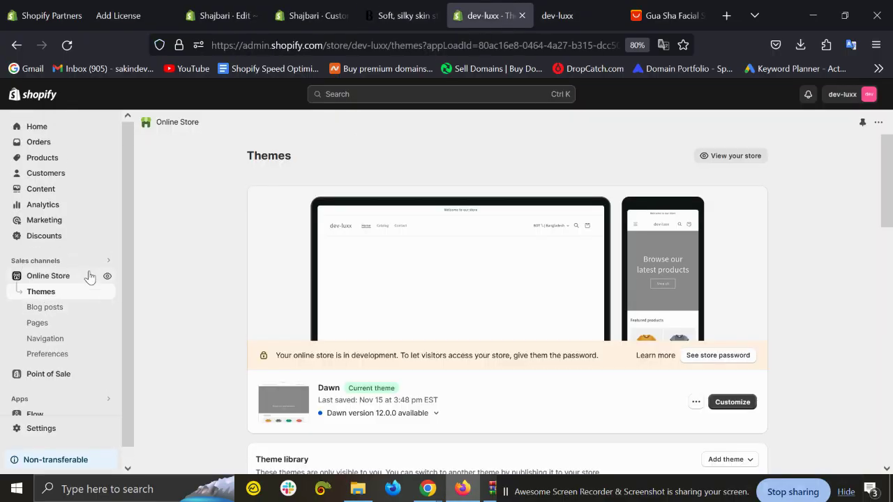
pyautogui.click(73, 162)
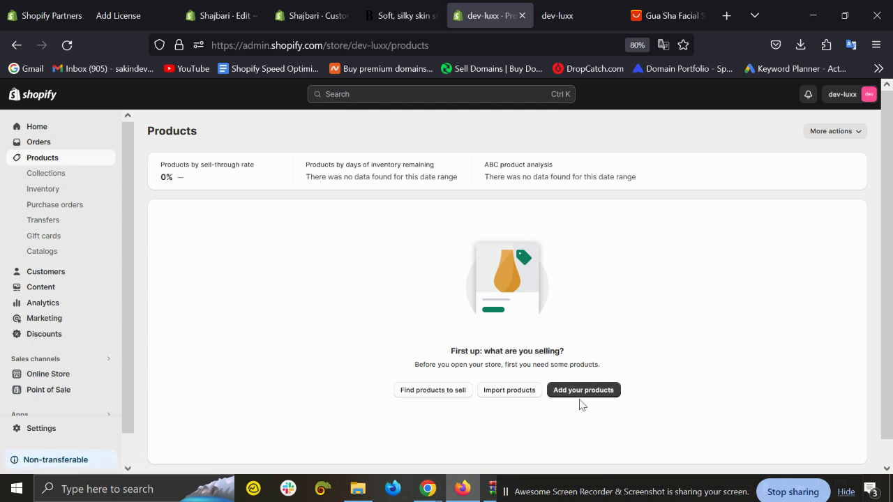
# Import demo-products.csv: 9 products, 23 SKUs and 55 images
pyautogui.click(510, 392)
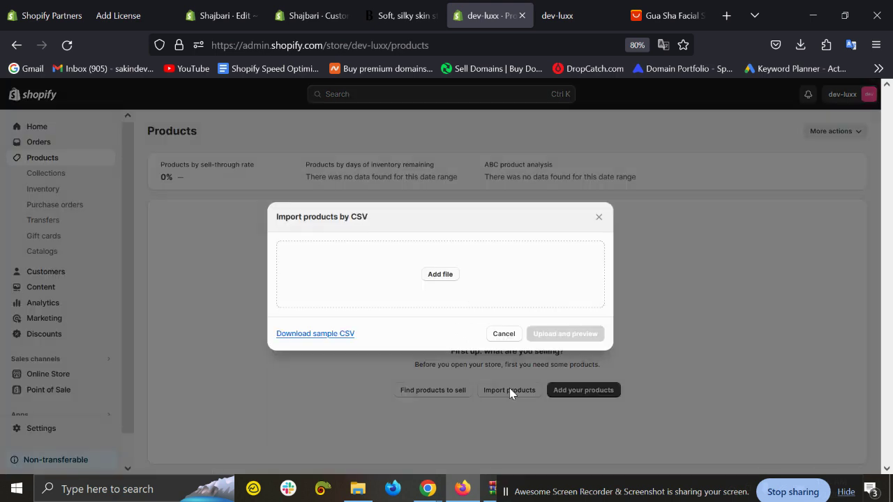
pyautogui.click(358, 488)
pyautogui.moveTo(161, 168); pyautogui.dragTo(512, 293)
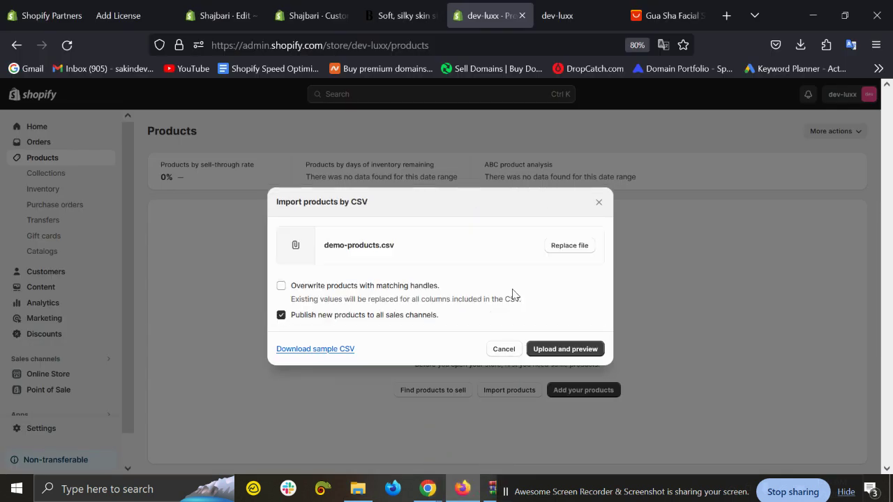
pyautogui.click(546, 353)
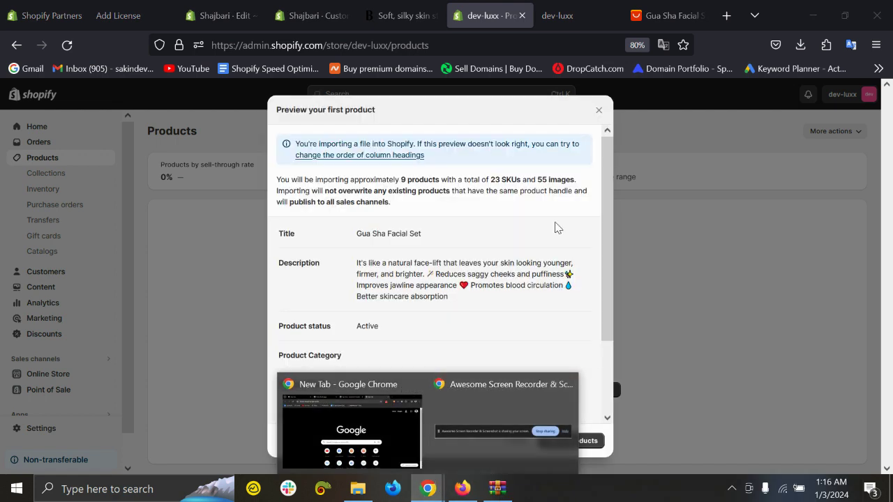
pyautogui.click(583, 441)
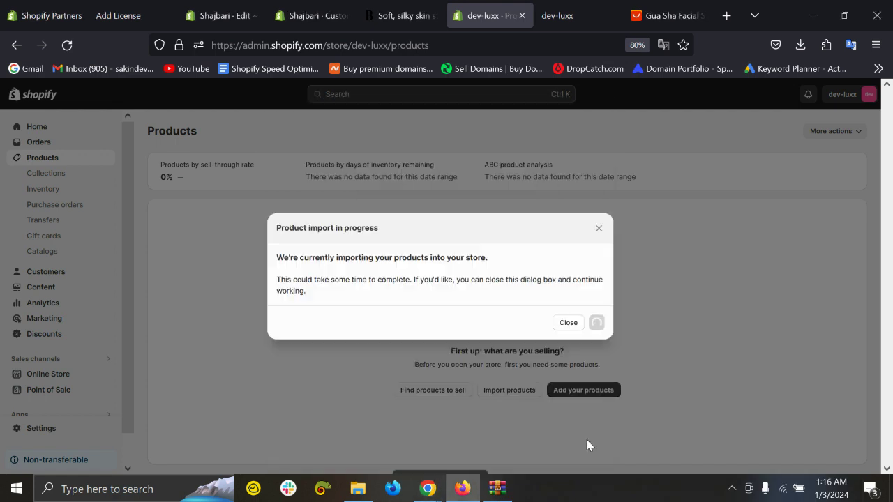
pyautogui.click(567, 322)
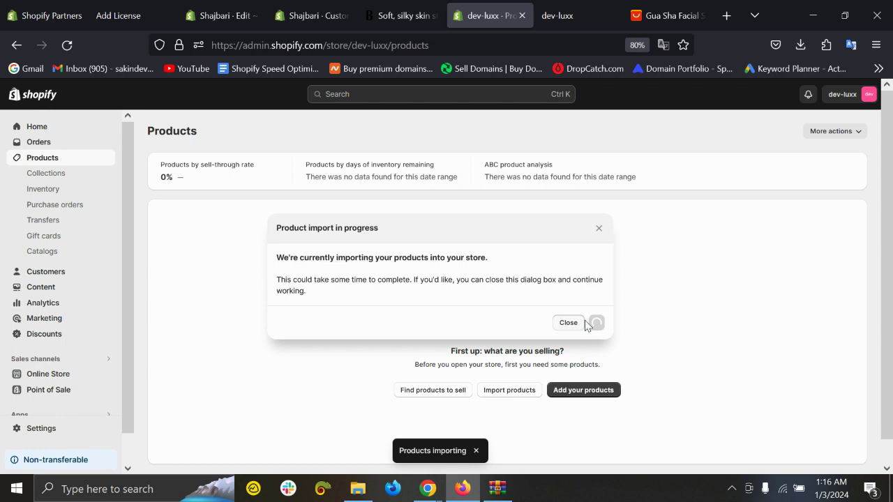
# Upload Main Theme File (Upload This).zip to the theme library under Online Store > Themes
pyautogui.click(62, 288)
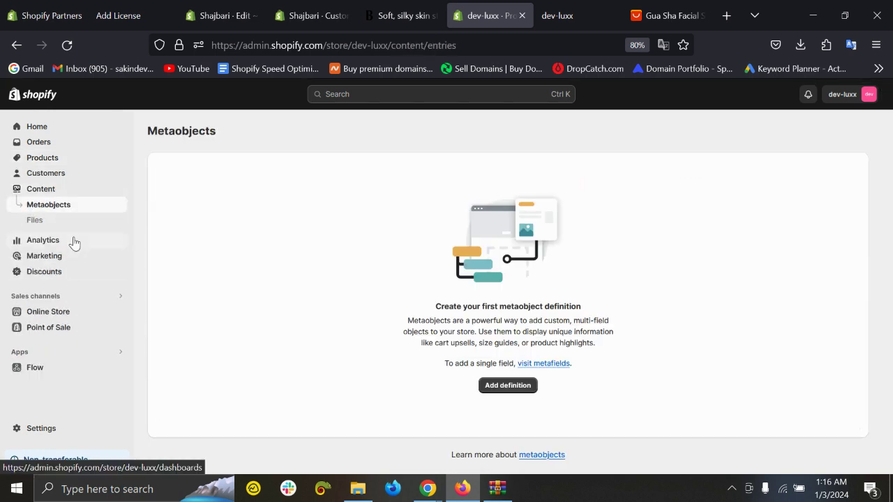
pyautogui.click(60, 314)
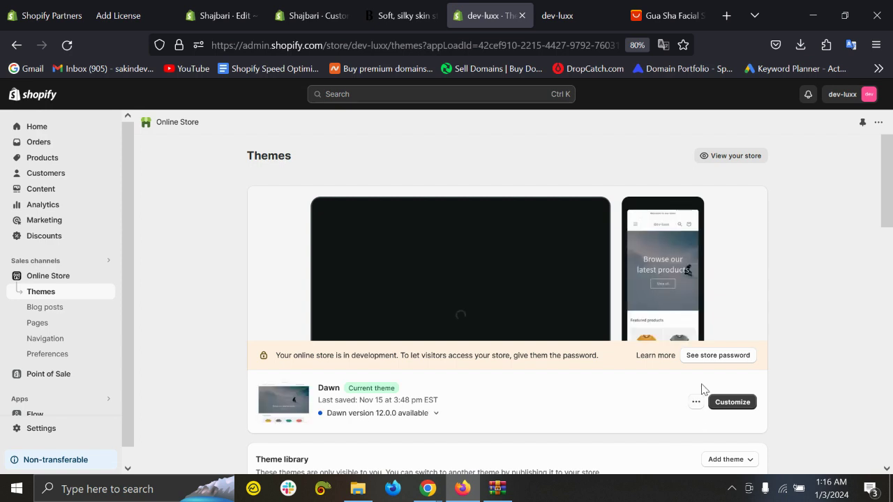
pyautogui.scroll(-2, 693, 372)
pyautogui.click(731, 305)
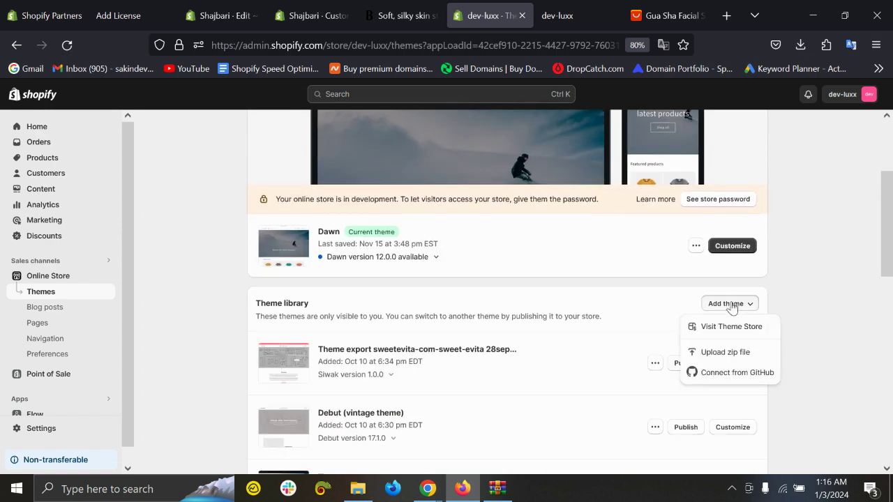
pyautogui.click(721, 351)
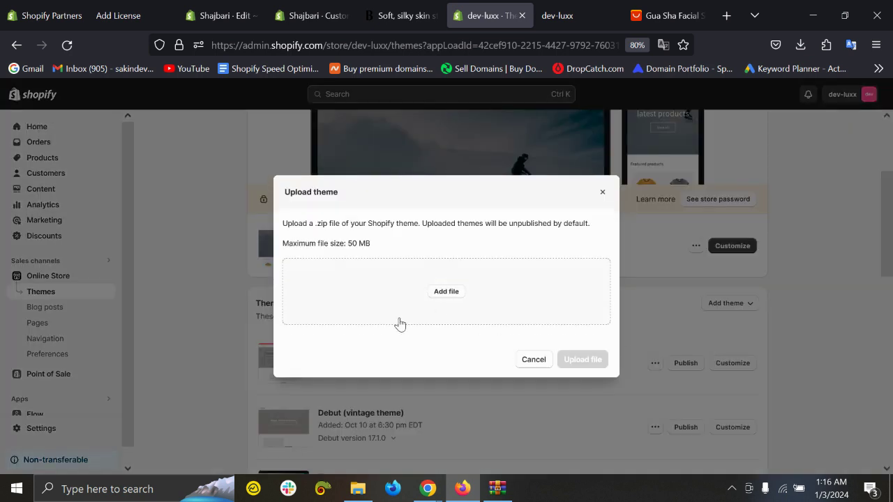
pyautogui.click(358, 488)
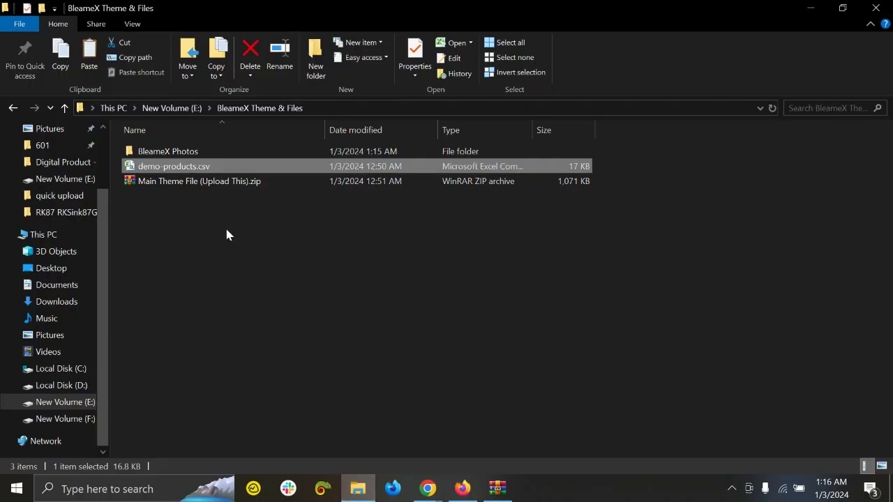
pyautogui.moveTo(203, 183); pyautogui.dragTo(495, 293)
pyautogui.click(583, 360)
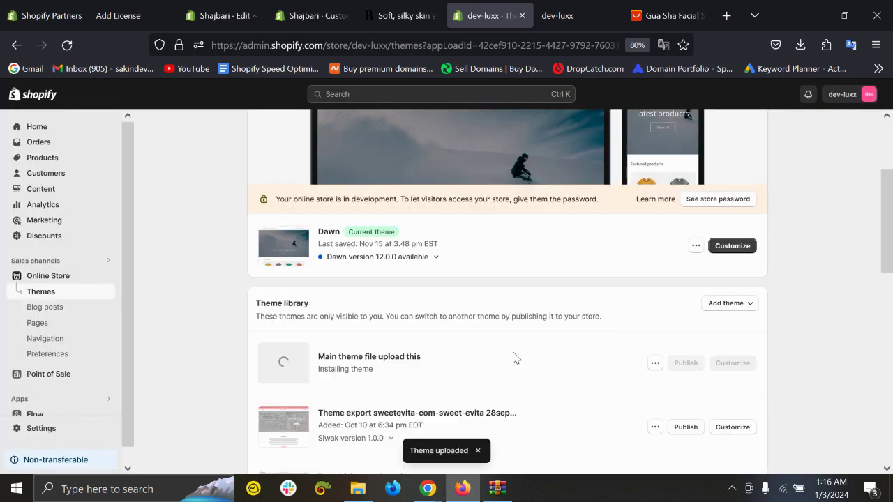
# Check the uploaded theme's name and its installing status
pyautogui.moveTo(420, 356); pyautogui.dragTo(315, 361)
pyautogui.moveTo(374, 369); pyautogui.dragTo(315, 356)
pyautogui.click(374, 368)
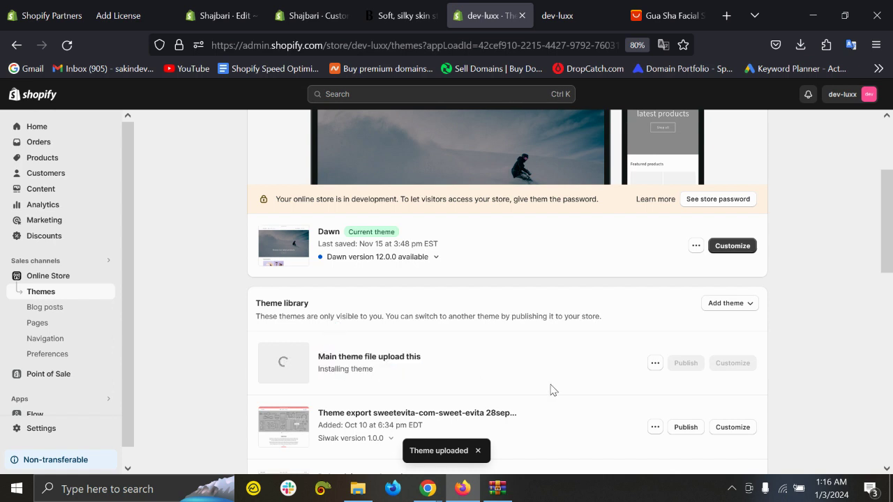
# Rename the uploaded theme to BleameX and save, then show the live storefront
pyautogui.click(655, 363)
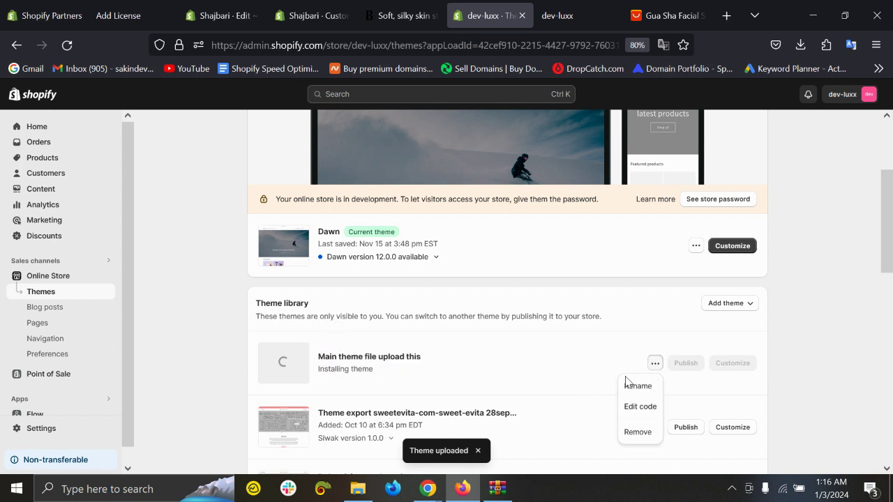
pyautogui.click(626, 383)
pyautogui.moveTo(418, 279); pyautogui.dragTo(5, 278)
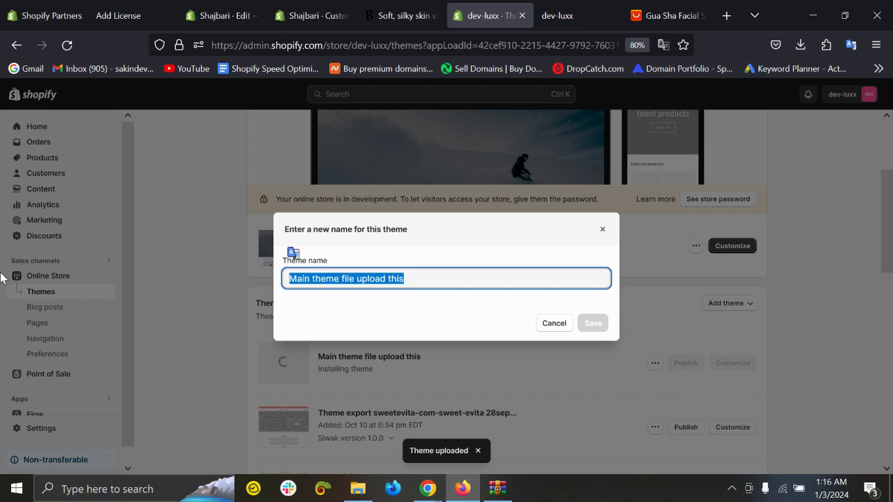
pyautogui.write('BleameX')
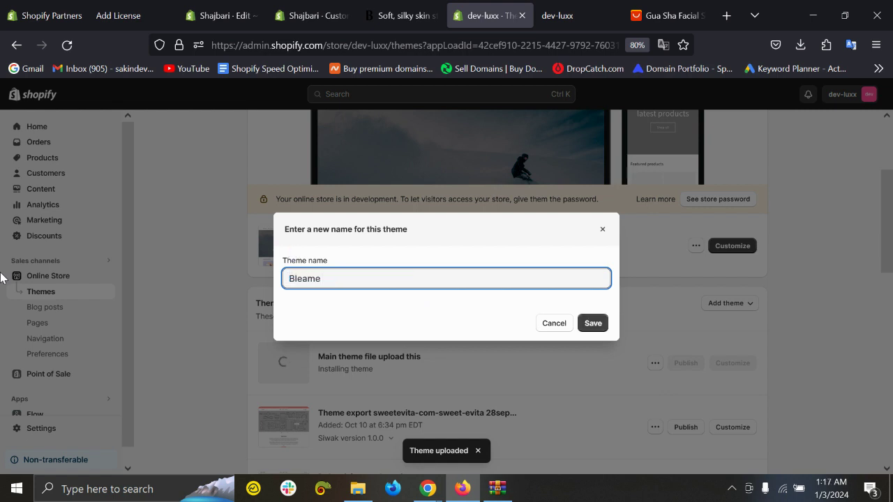
pyautogui.click(592, 323)
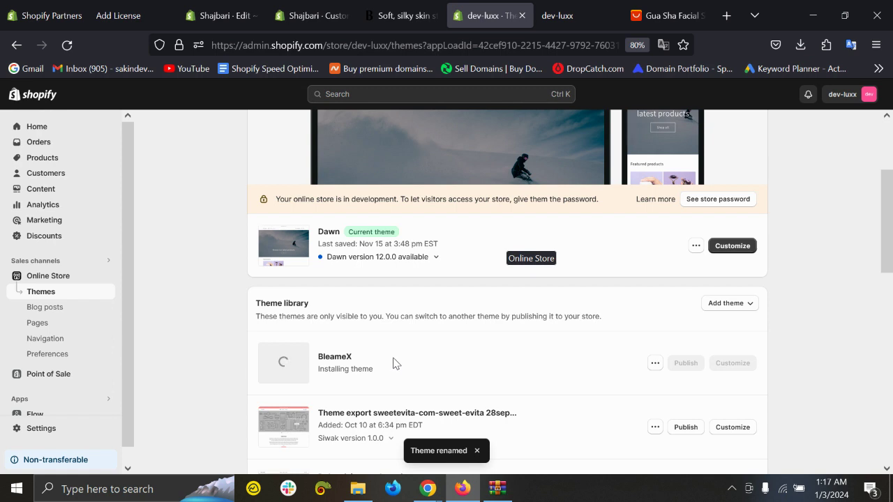
pyautogui.click(426, 145)
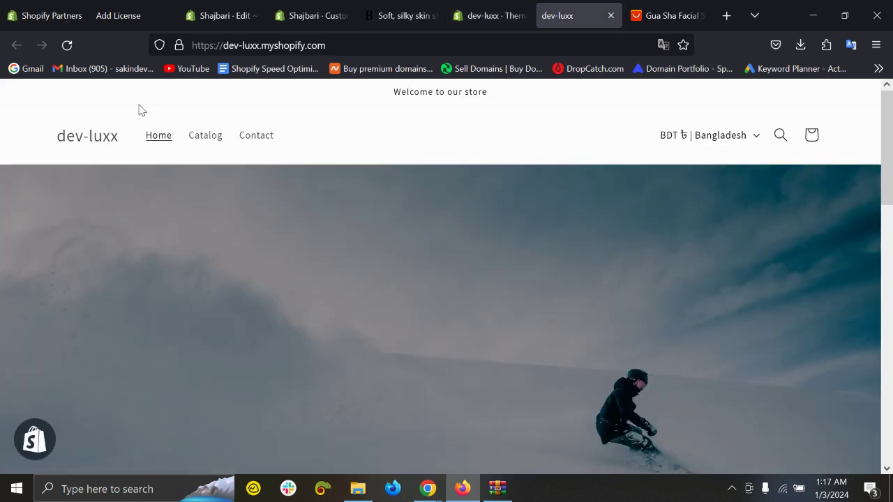
# Look over the storefront's Catalog products page
pyautogui.click(218, 141)
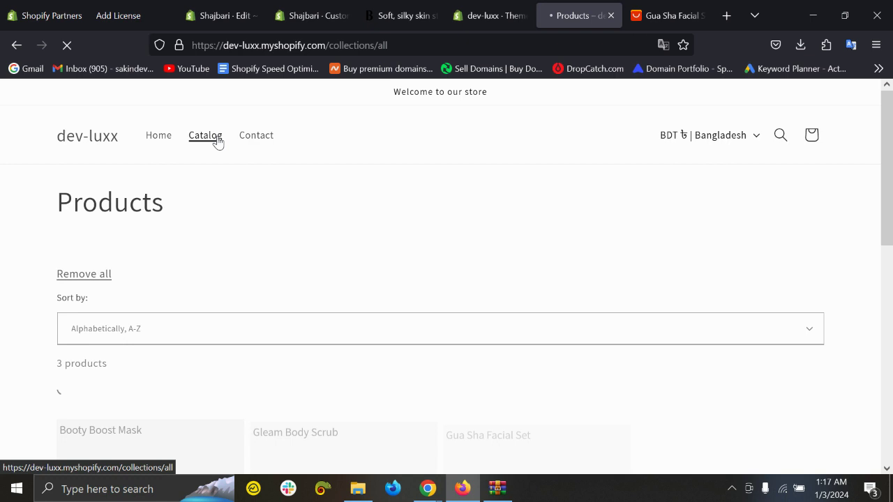
pyautogui.scroll(-3, 341, 264)
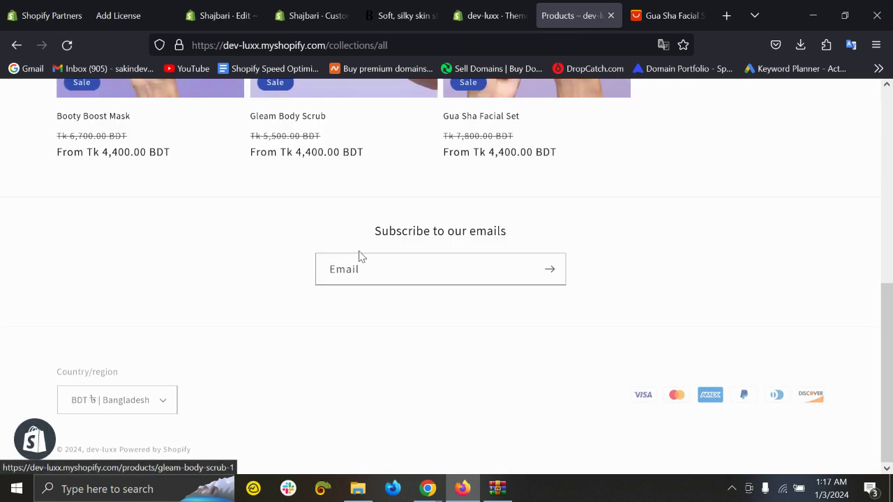
pyautogui.scroll(5, 359, 257)
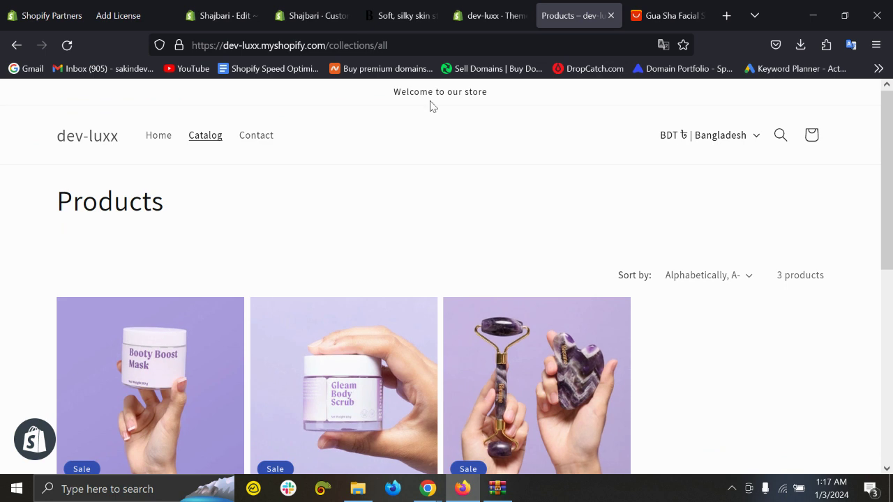
# Publish the BleameX theme in place of Dawn
pyautogui.click(490, 10)
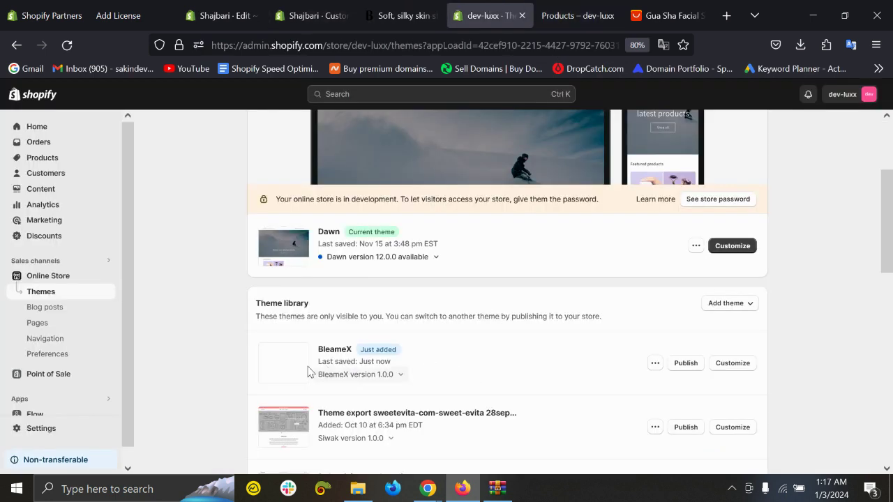
pyautogui.moveTo(419, 363); pyautogui.dragTo(231, 355)
pyautogui.click(214, 349)
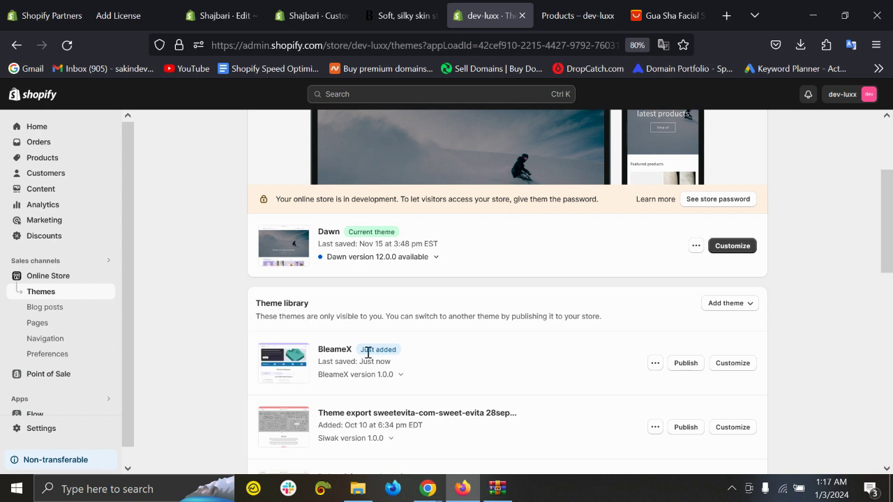
pyautogui.click(689, 367)
pyautogui.click(588, 356)
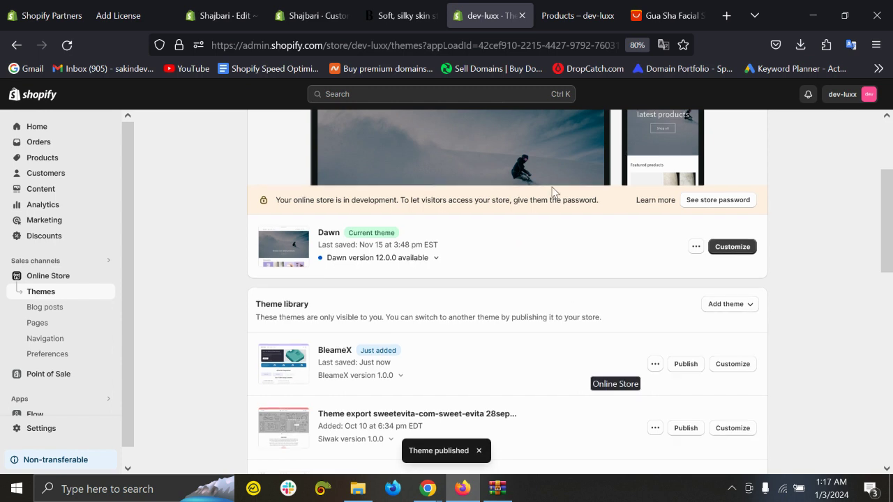
# Reload the dev-luxx home page in BleameX and read its 'This theme is not approved' notice
pyautogui.click(578, 16)
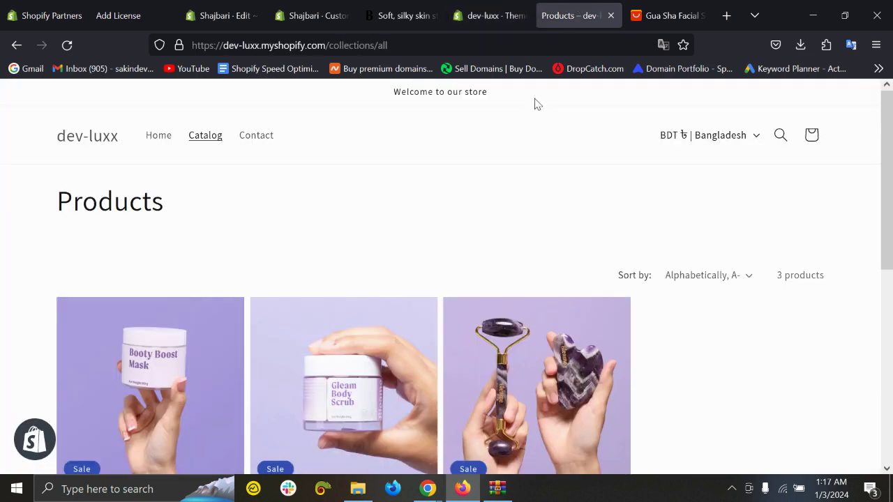
pyautogui.click(104, 143)
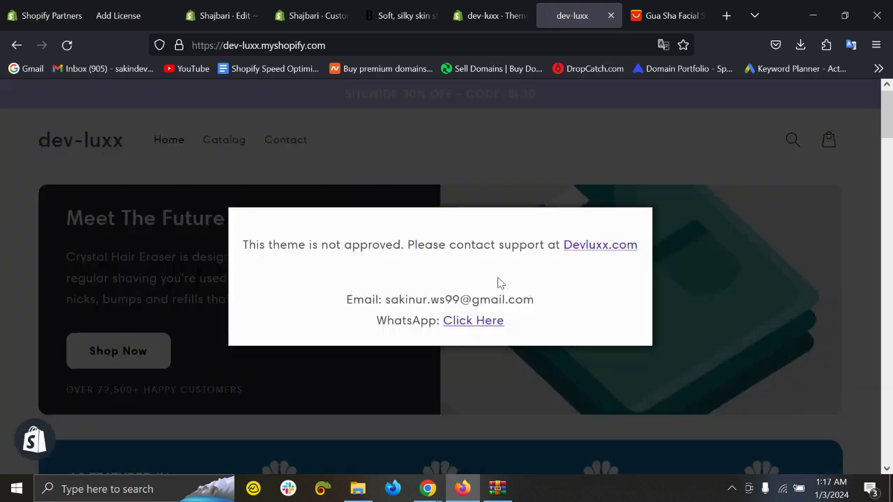
pyautogui.scroll(-10, 305, 259)
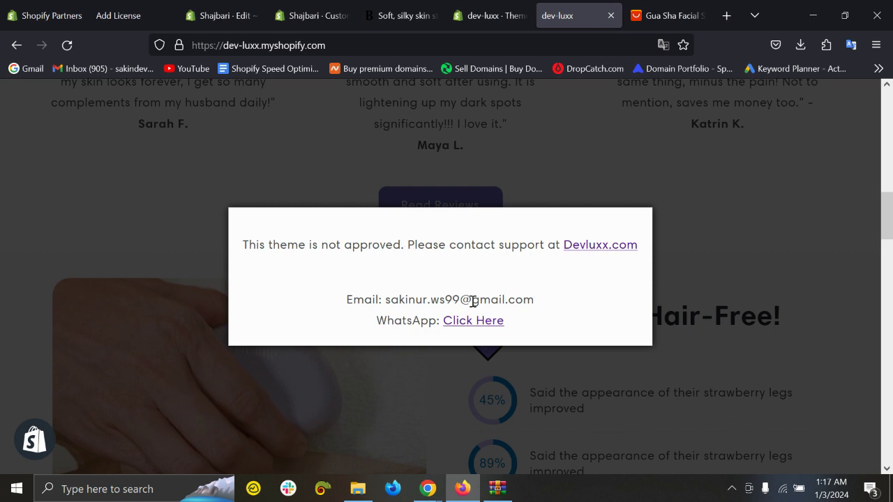
pyautogui.moveTo(524, 301); pyautogui.dragTo(248, 242)
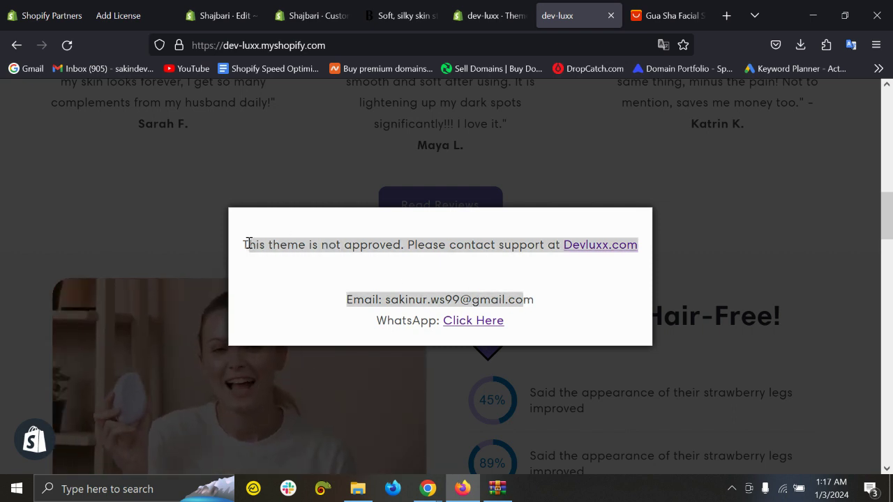
pyautogui.click(246, 243)
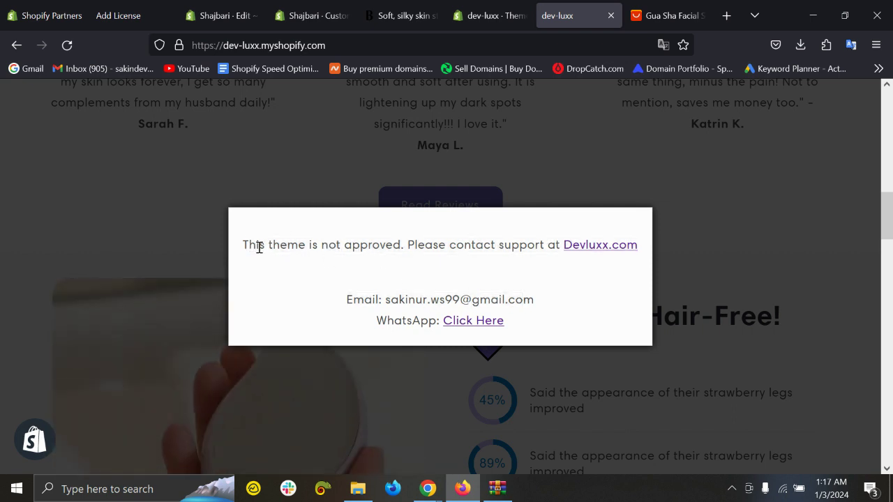
pyautogui.moveTo(243, 249); pyautogui.dragTo(410, 250)
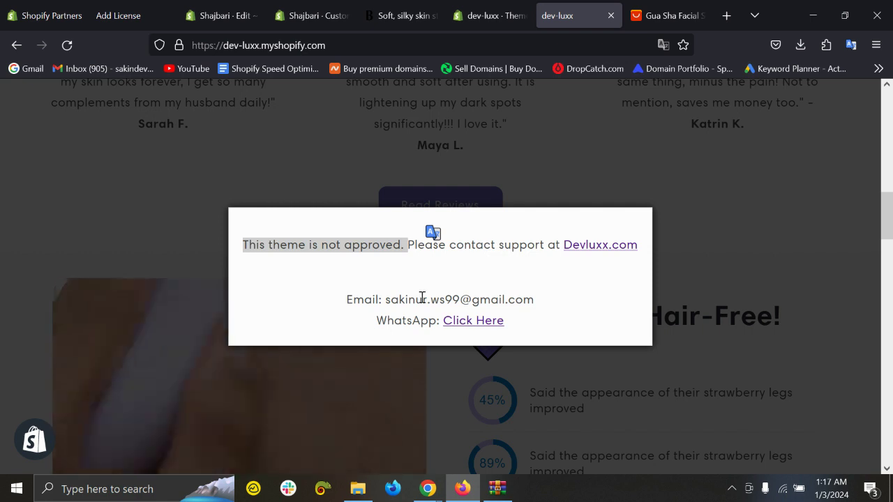
# Check the screen-recording timer in Chrome, then return to the Firefox storefront
pyautogui.click(428, 488)
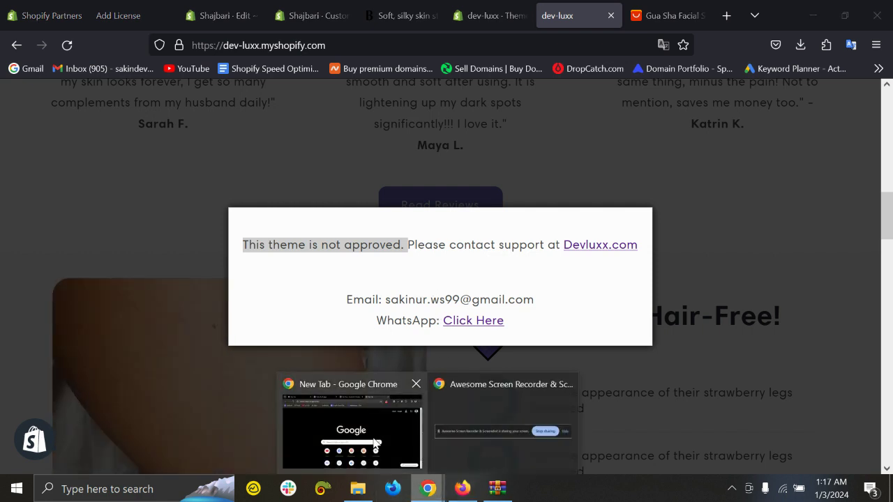
pyautogui.click(377, 444)
pyautogui.click(665, 45)
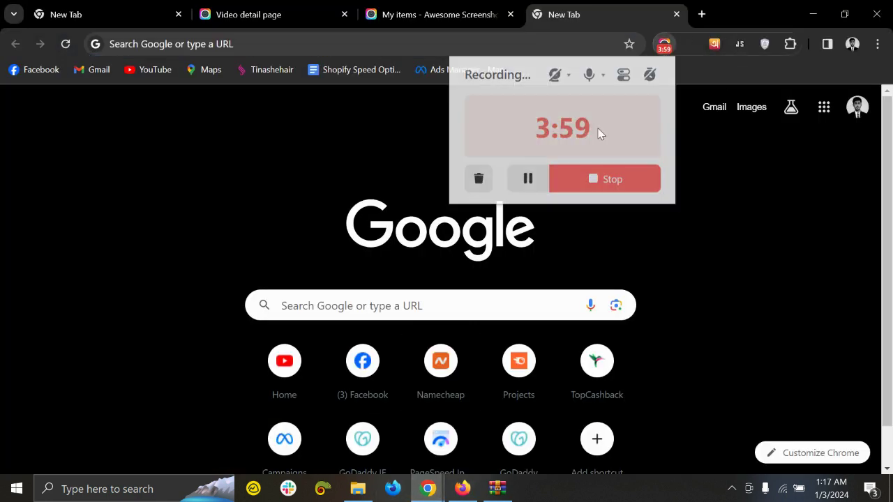
pyautogui.hotkey('alt', 'Tab')
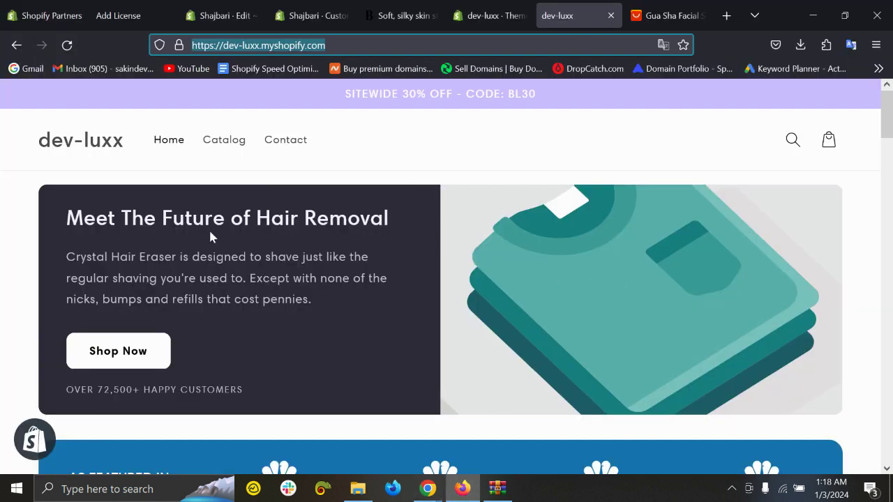
# Scroll through the BleameX home page showing the Gua Sha Facial Set on sale, then back up
pyautogui.scroll(-15, 223, 240)
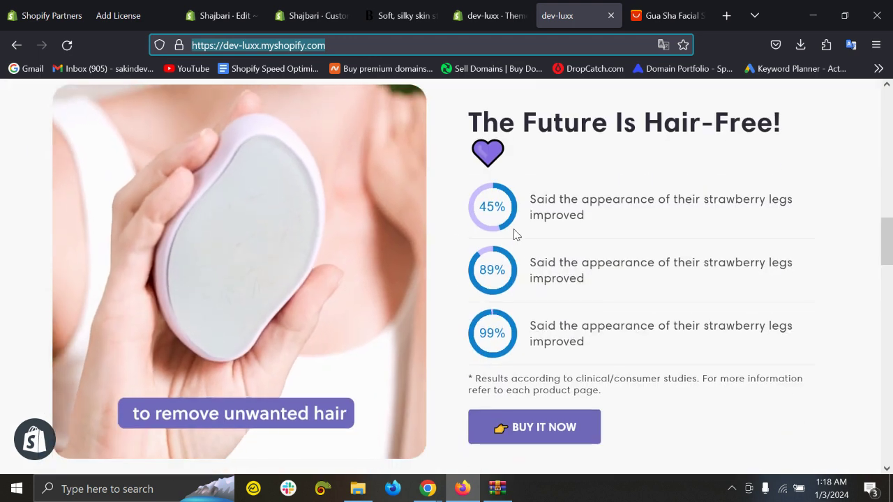
pyautogui.scroll(-9, 405, 239)
pyautogui.scroll(6, 284, 281)
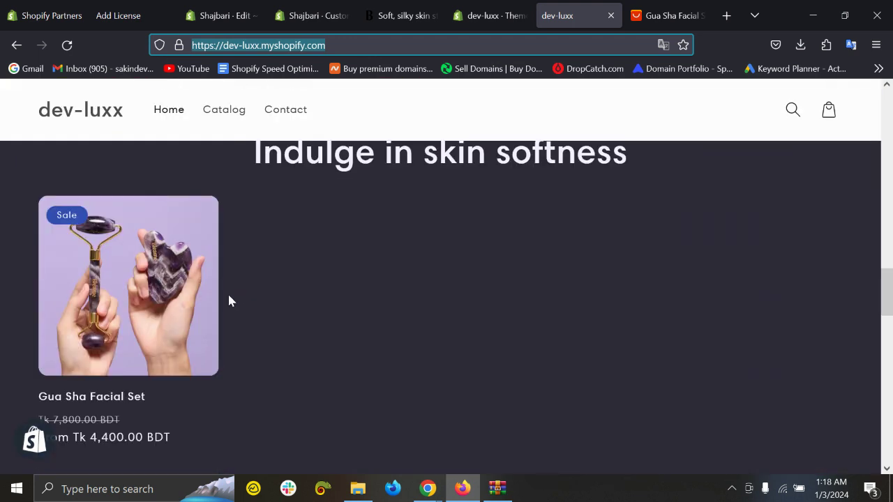
pyautogui.scroll(3, 453, 241)
pyautogui.scroll(-12, 459, 245)
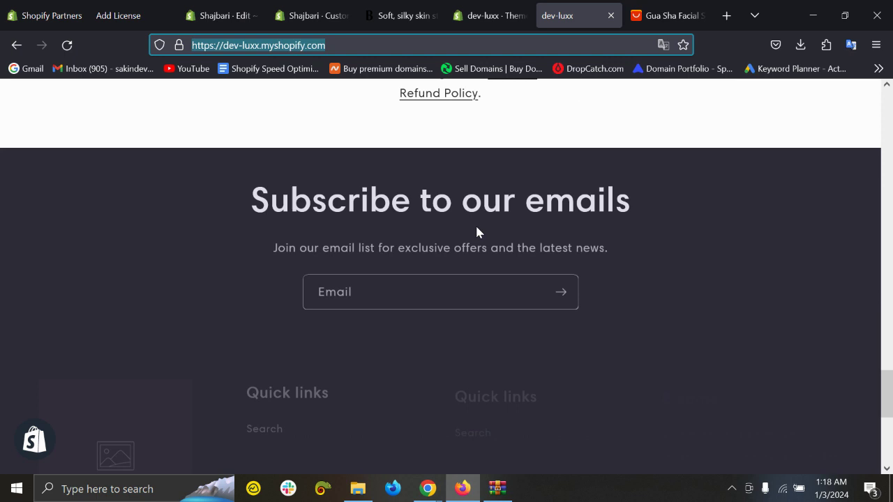
pyautogui.scroll(20, 437, 339)
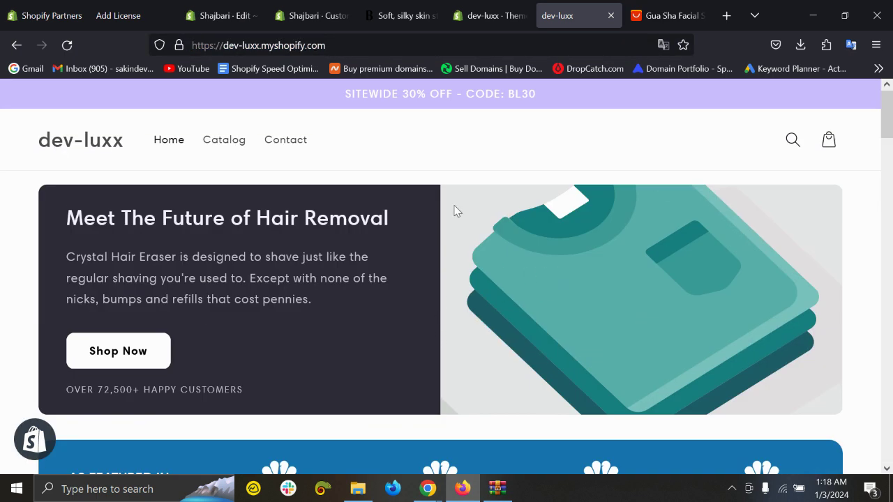
# Go from the admin themes page to Content > Files to list the uploaded product images
pyautogui.click(473, 10)
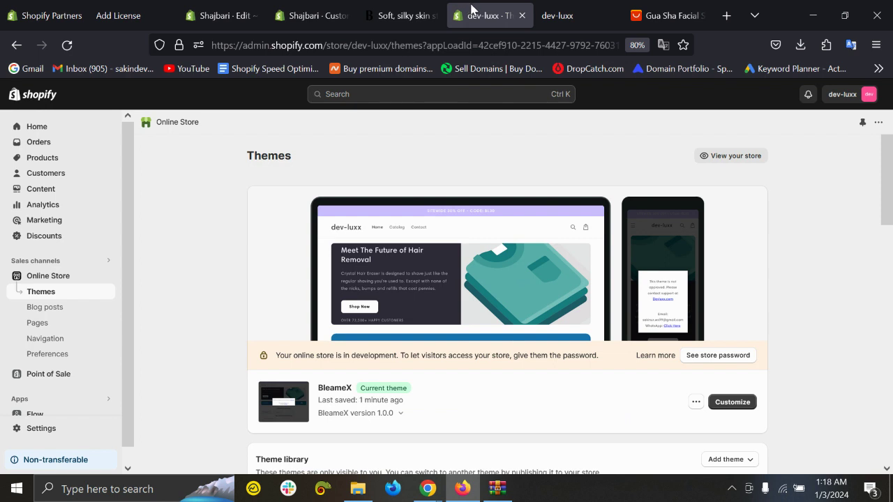
pyautogui.click(45, 193)
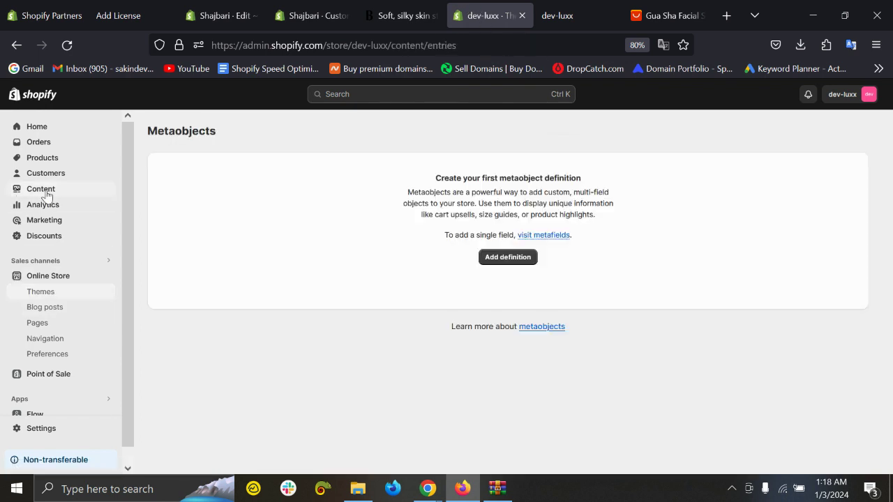
pyautogui.click(40, 221)
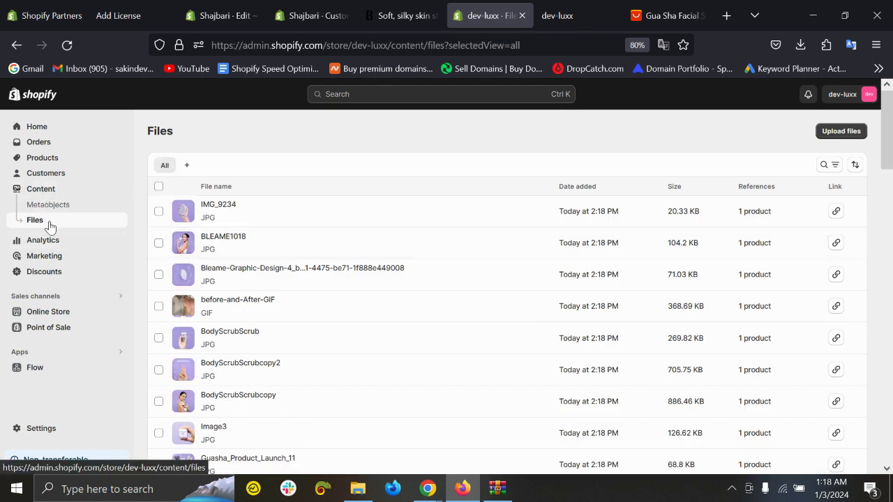
# Upload every file in E: > BleameX Theme & Files > BleameX Photos to the store's Files
pyautogui.click(839, 131)
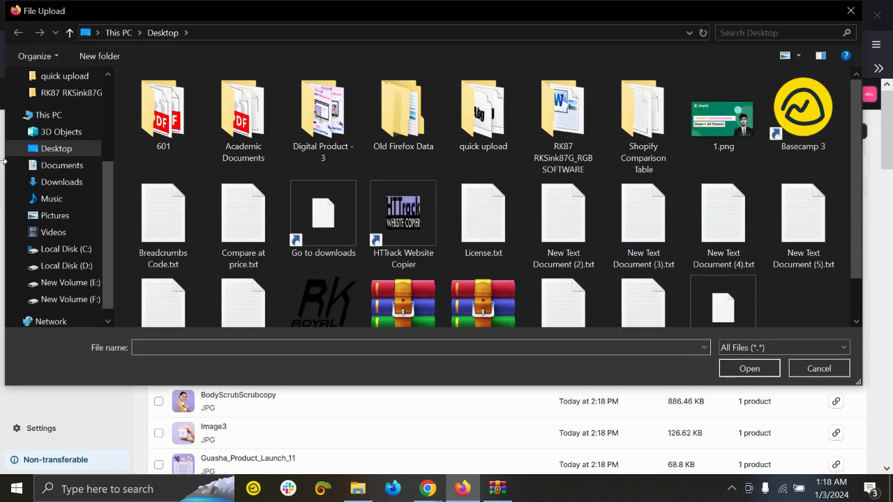
pyautogui.scroll(-1, 50, 180)
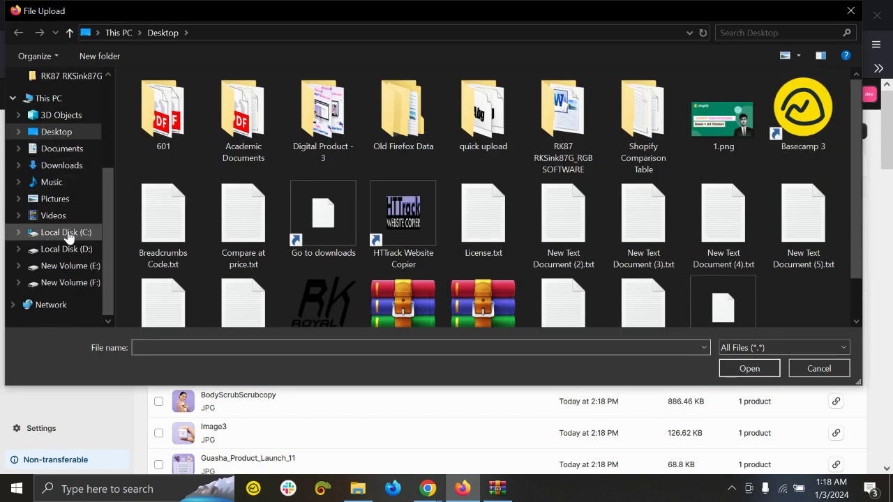
pyautogui.click(74, 272)
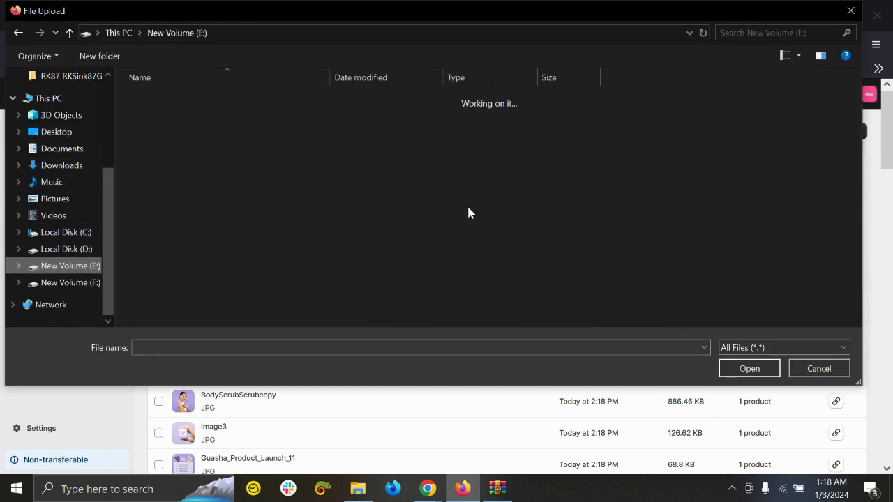
pyautogui.scroll(-4, 374, 210)
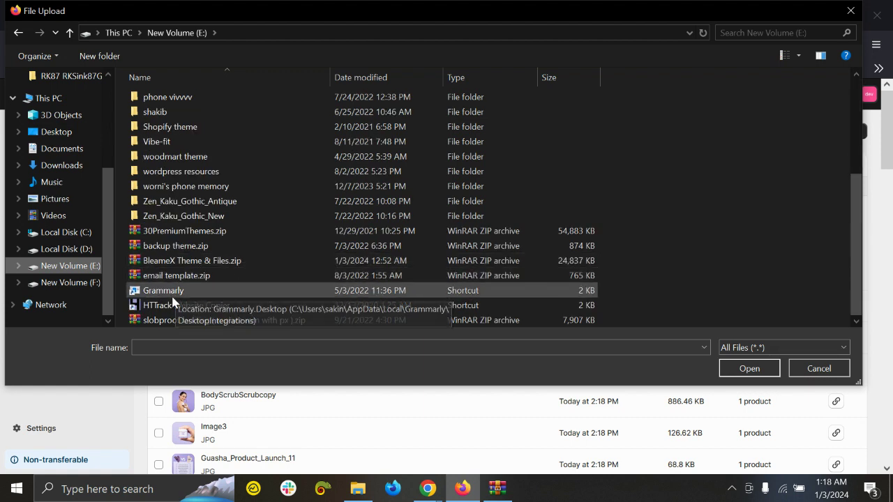
pyautogui.scroll(4, 207, 159)
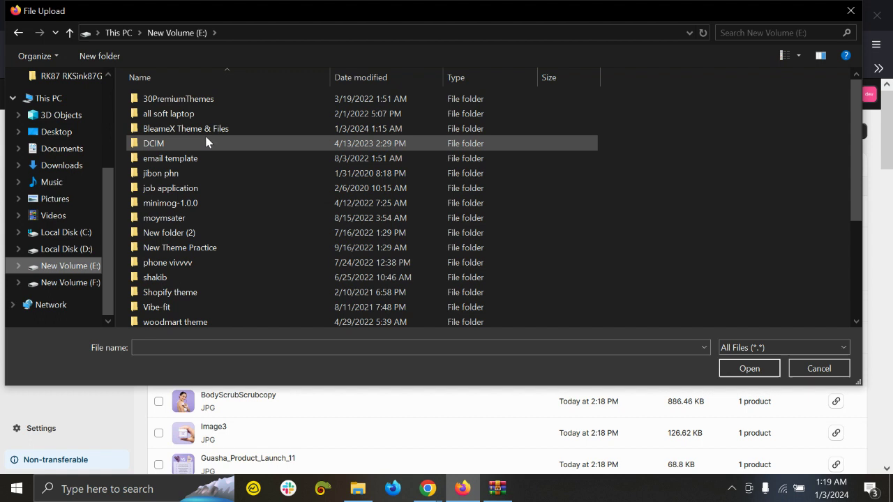
pyautogui.doubleClick(209, 130)
pyautogui.doubleClick(175, 101)
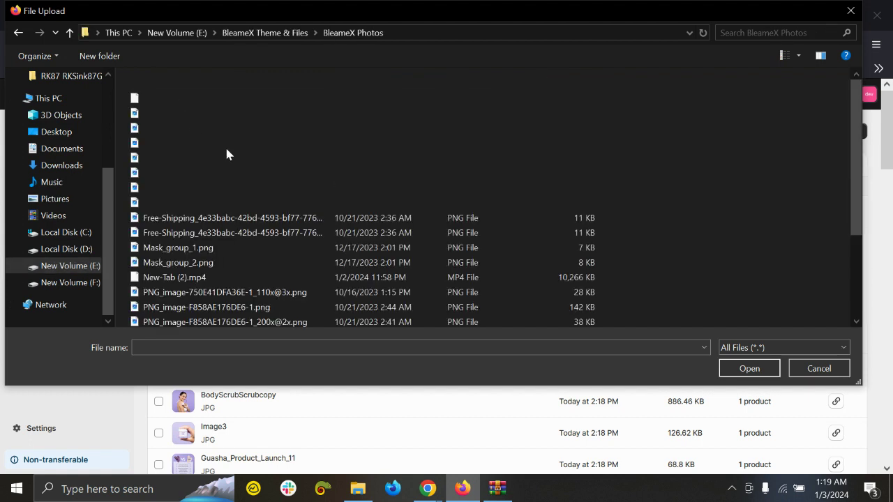
pyautogui.hotkey('ctrl', 'a')
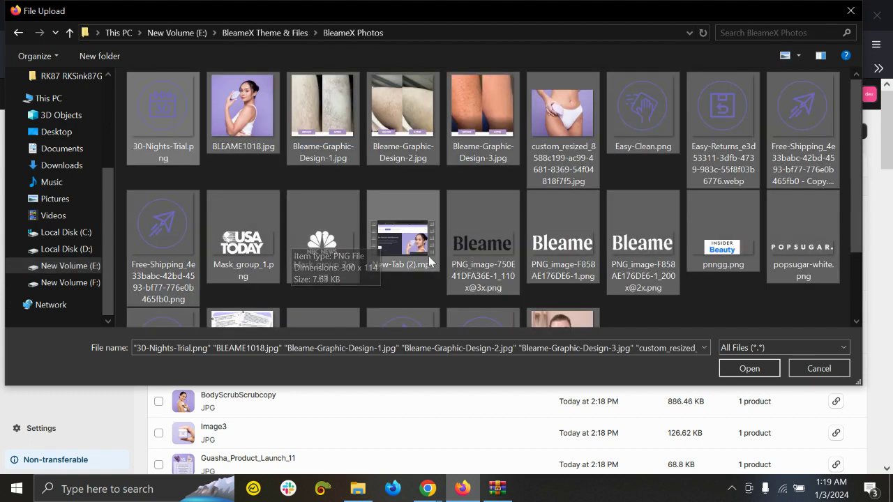
pyautogui.click(740, 368)
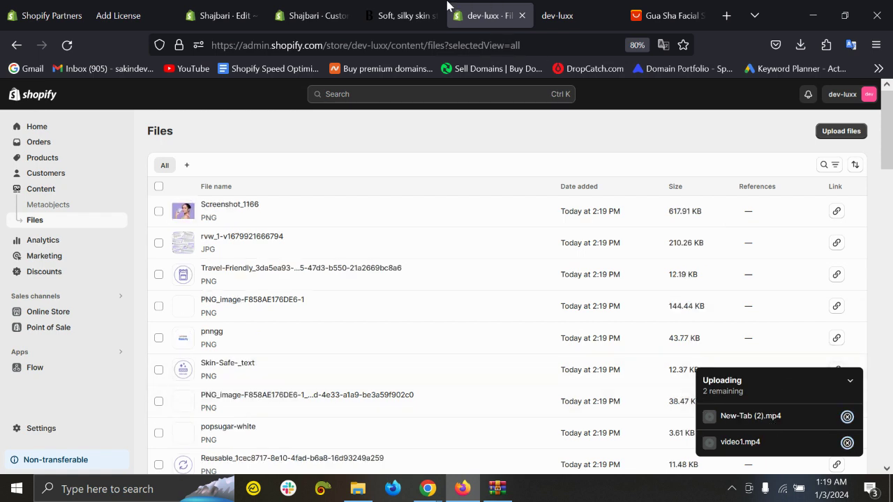
# Scroll through the dev-luxx storefront home page to review the hero photo and layout
pyautogui.click(555, 16)
pyautogui.scroll(-5, 632, 283)
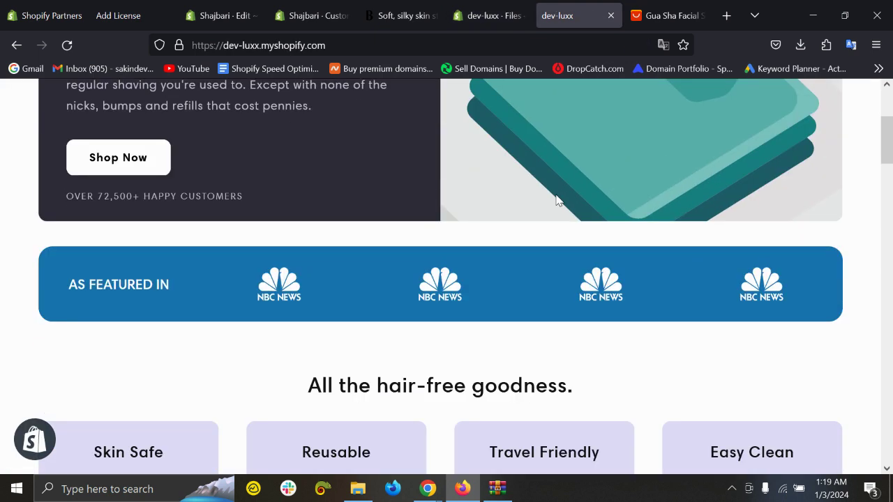
pyautogui.scroll(-5, 543, 233)
pyautogui.scroll(10, 598, 223)
pyautogui.scroll(-2, 660, 255)
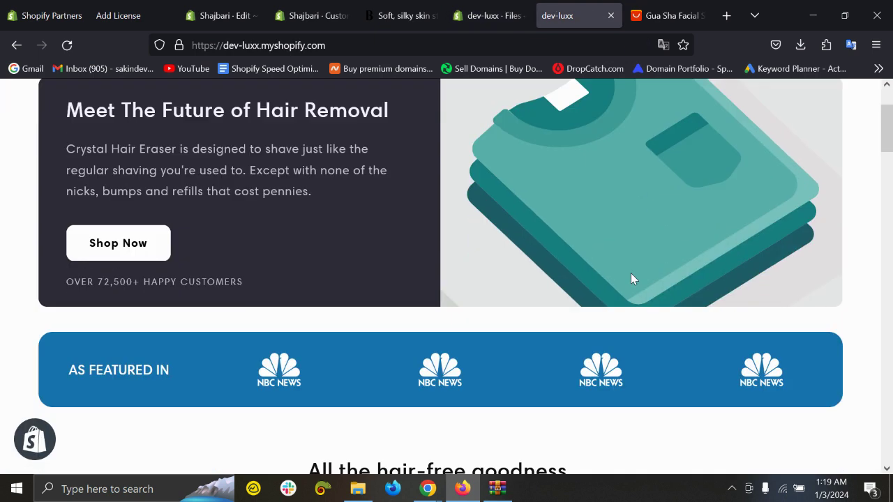
pyautogui.scroll(2, 630, 277)
pyautogui.scroll(1, 629, 288)
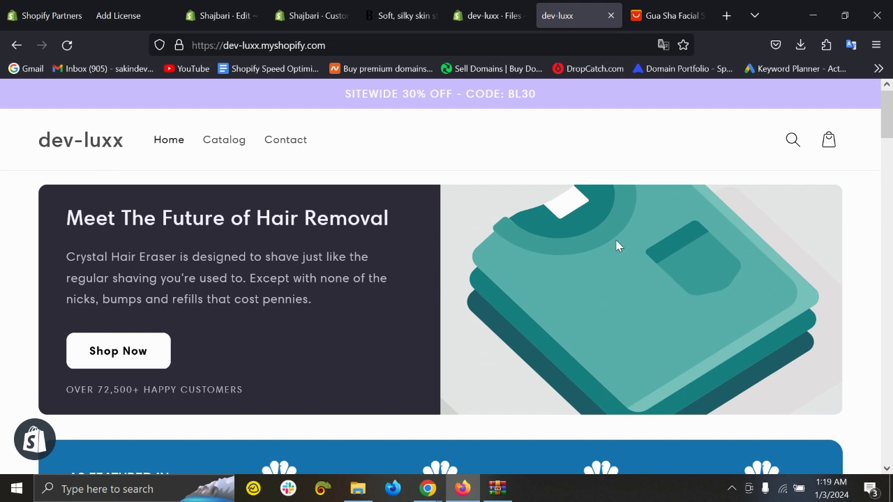
pyautogui.scroll(-15, 551, 285)
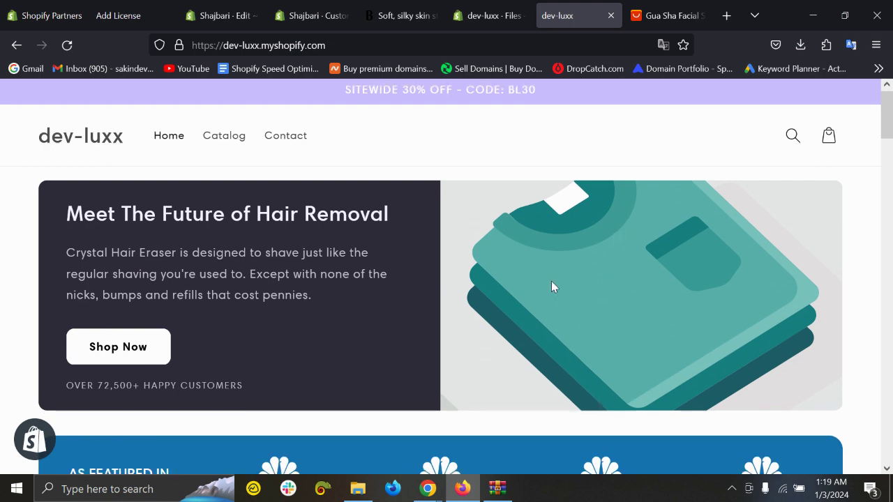
pyautogui.scroll(-20, 475, 279)
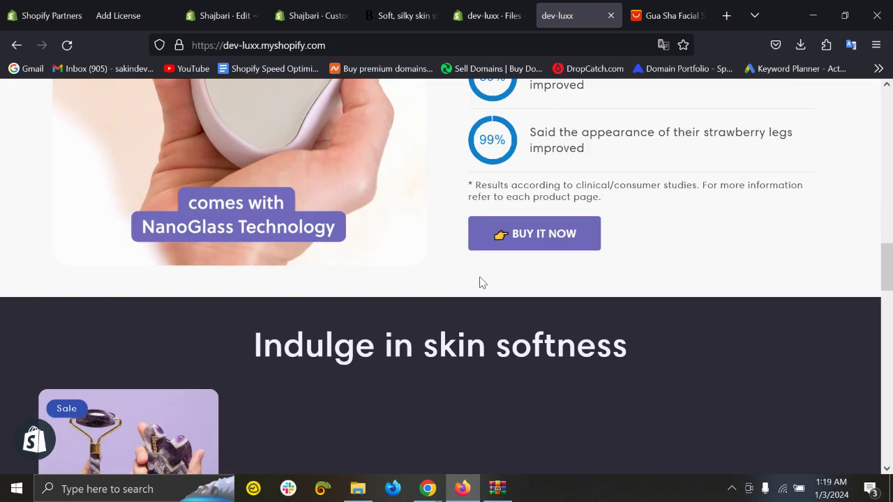
pyautogui.scroll(-3, 486, 304)
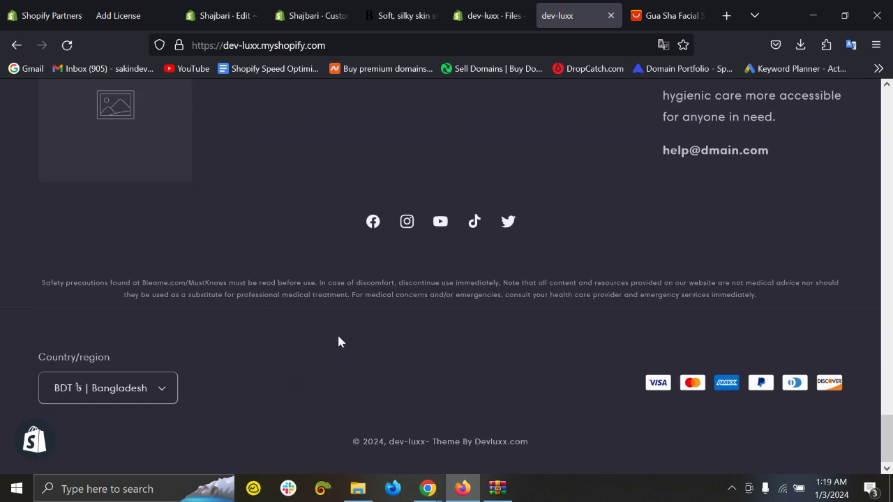
pyautogui.scroll(20, 339, 341)
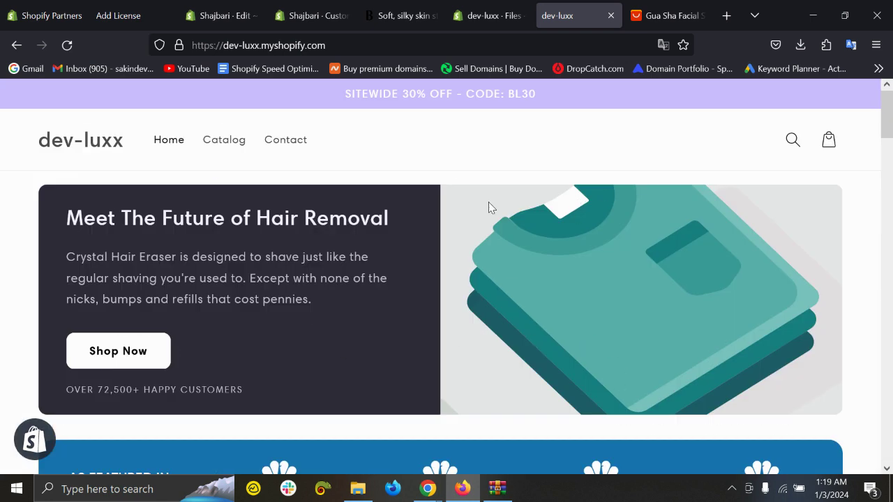
# Compare the storefront with the original bleame.com store and check upload progress in Files
pyautogui.click(387, 14)
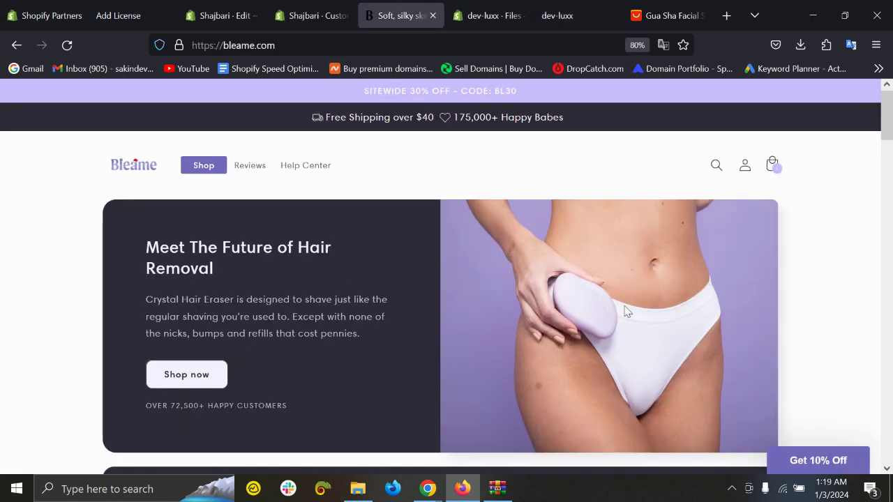
pyautogui.click(569, 13)
pyautogui.click(469, 11)
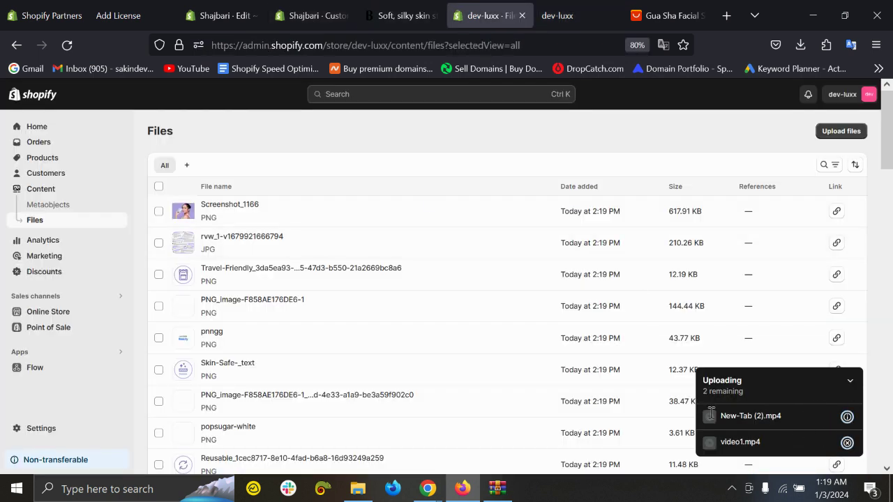
pyautogui.click(553, 21)
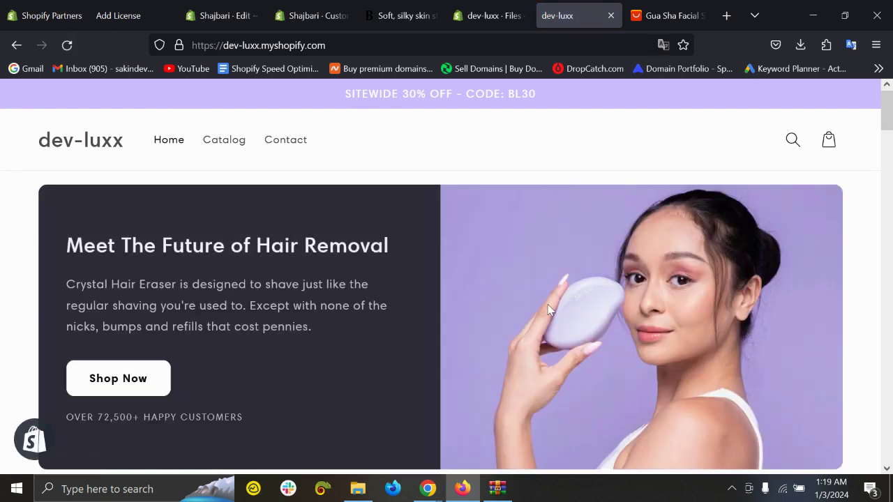
# Browse further down the storefront and open the Gua Sha Facial Set product page
pyautogui.scroll(-10, 548, 309)
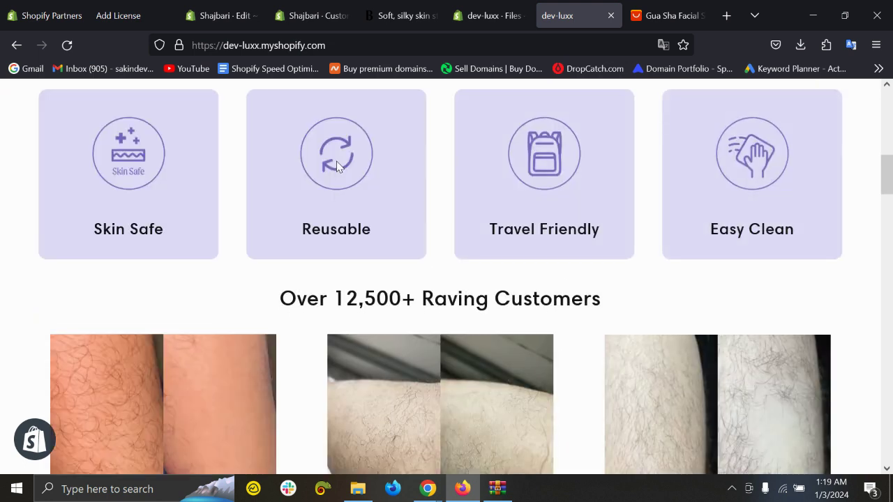
pyautogui.scroll(-6, 311, 218)
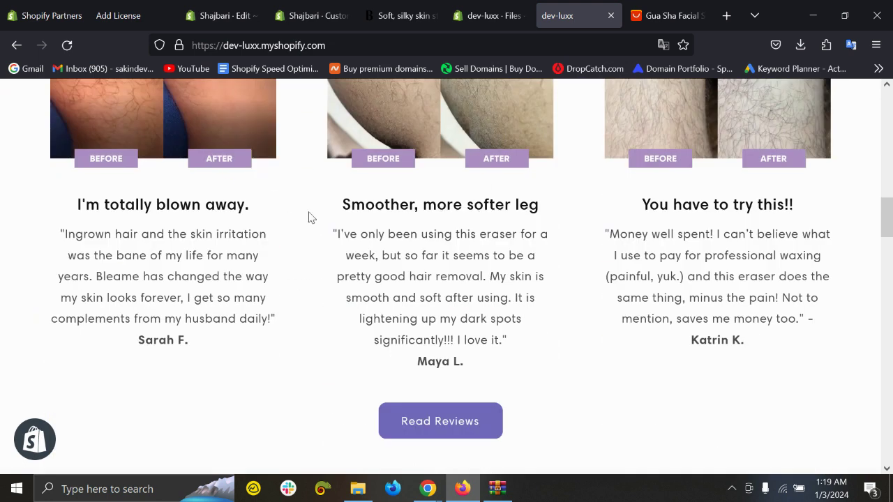
pyautogui.scroll(-8, 312, 217)
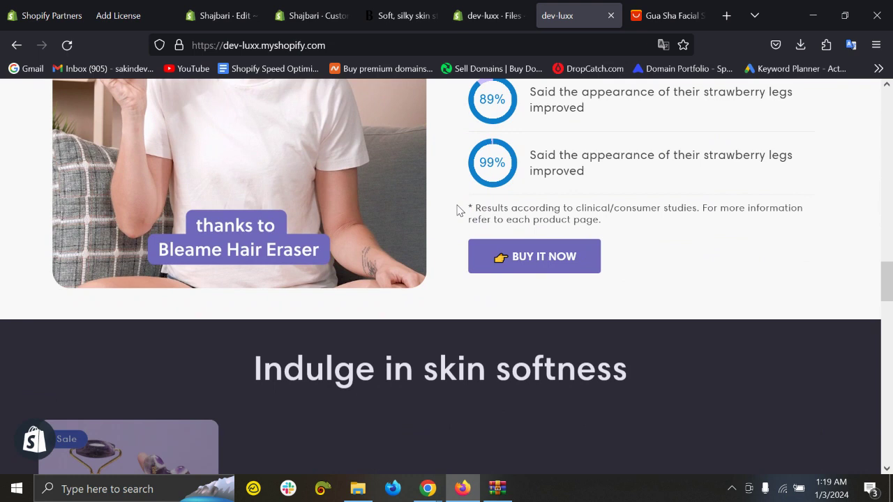
pyautogui.scroll(-10, 459, 211)
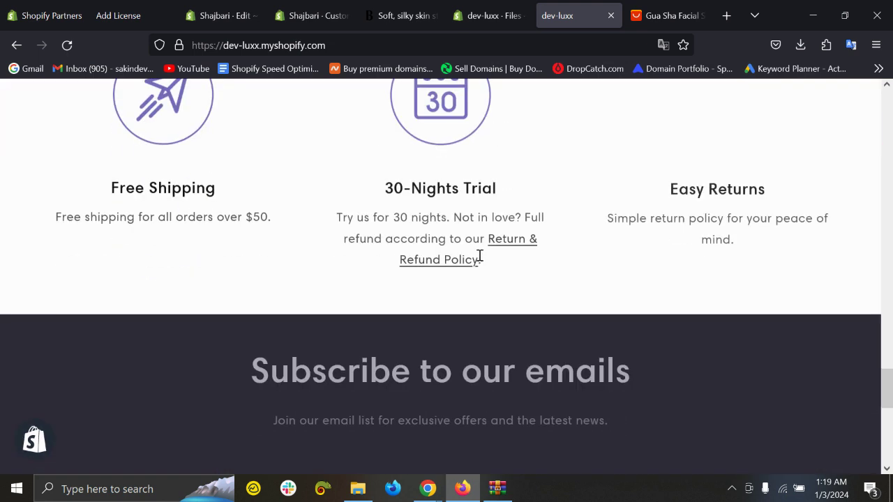
pyautogui.scroll(3, 461, 209)
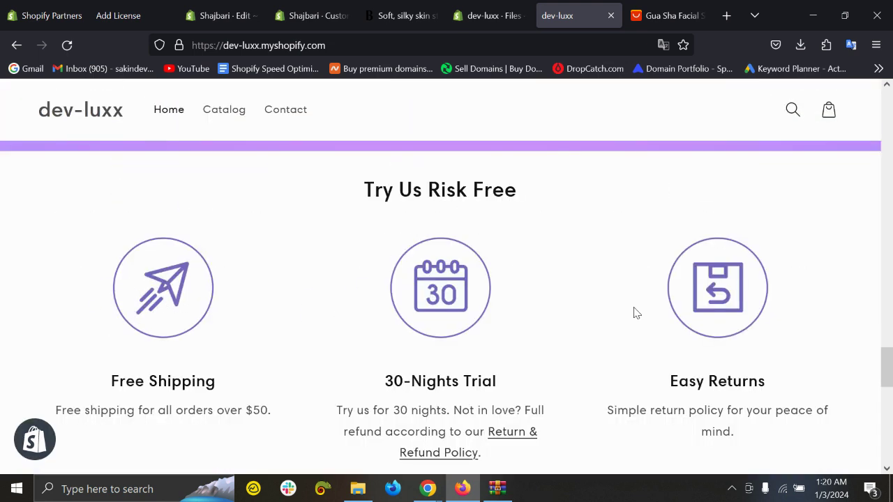
pyautogui.moveTo(371, 318); pyautogui.dragTo(160, 343)
pyautogui.scroll(-8, 239, 299)
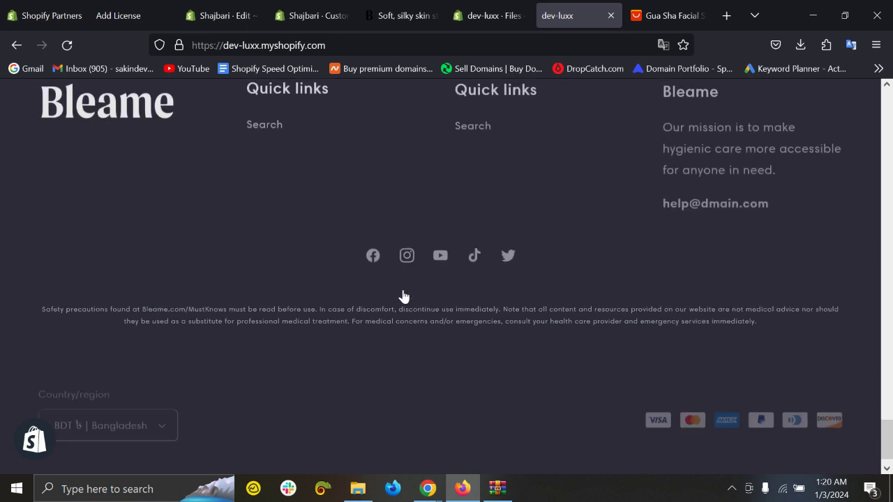
pyautogui.scroll(20, 405, 350)
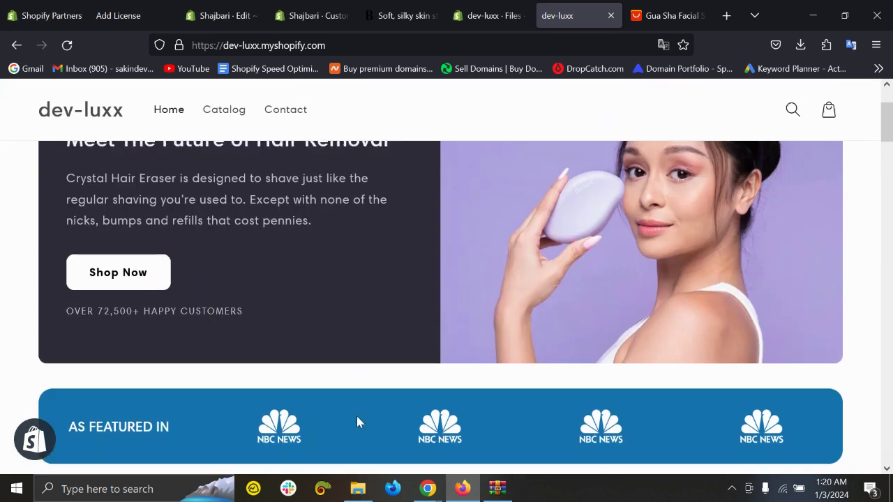
pyautogui.scroll(-10, 356, 418)
pyautogui.scroll(-9, 352, 369)
pyautogui.scroll(3, 307, 307)
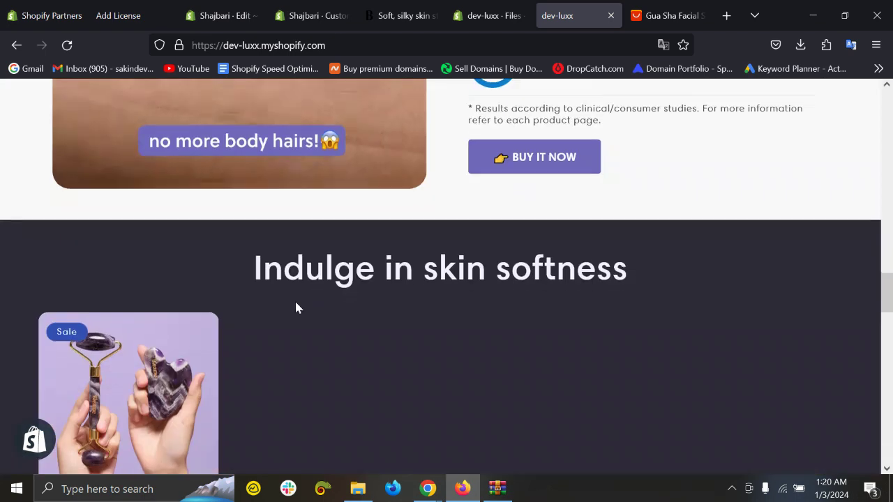
pyautogui.click(126, 351)
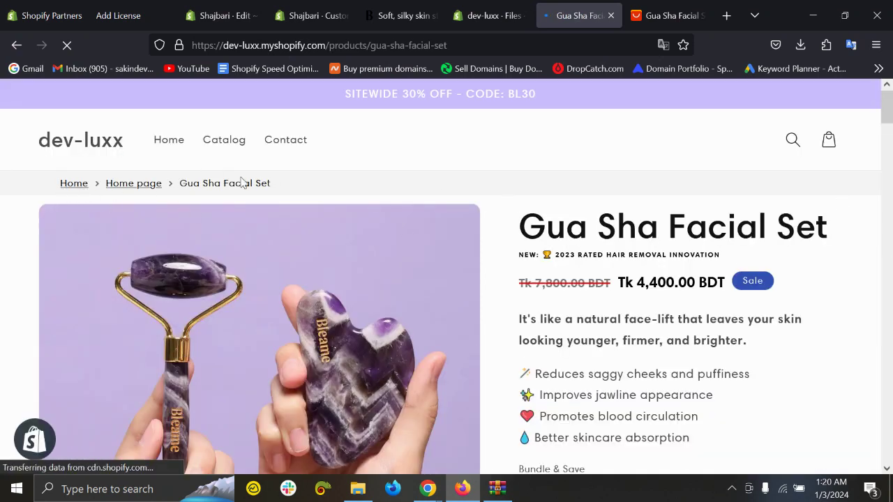
# Scroll the Gua Sha Facial Set page and expand, then collapse, the How it works details
pyautogui.scroll(-3, 574, 197)
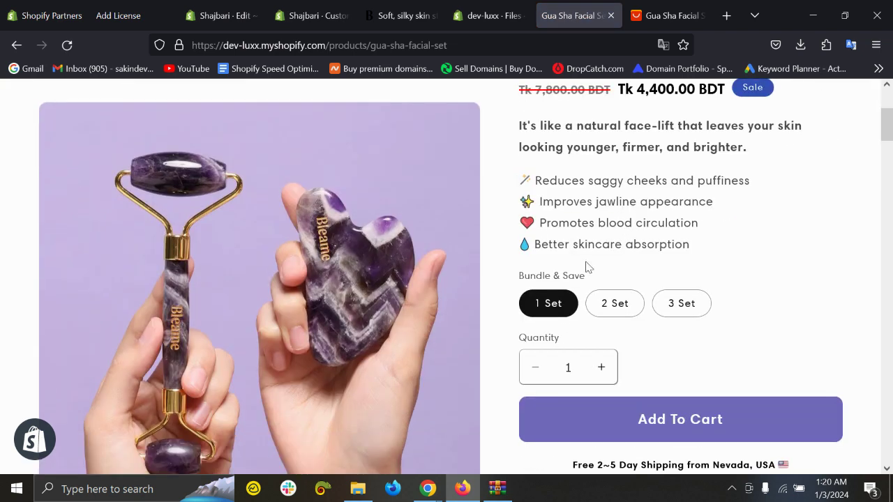
pyautogui.scroll(-3, 647, 323)
pyautogui.scroll(-3, 703, 293)
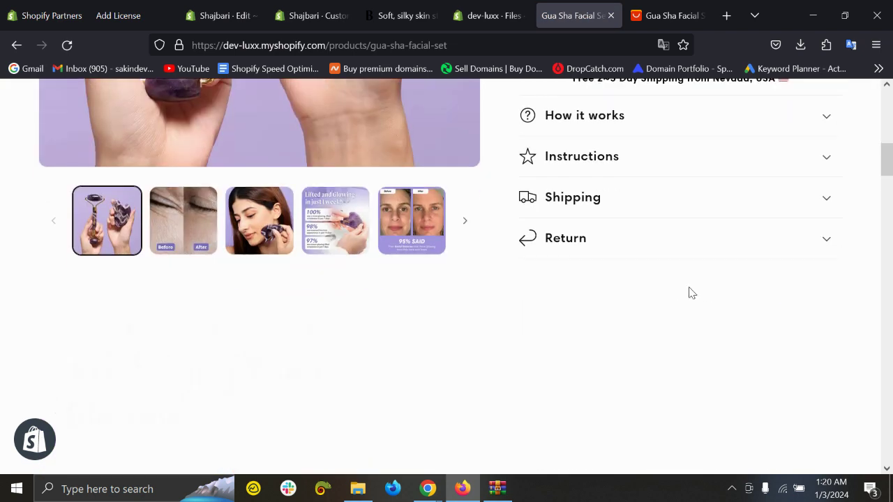
pyautogui.scroll(2, 688, 293)
pyautogui.click(604, 324)
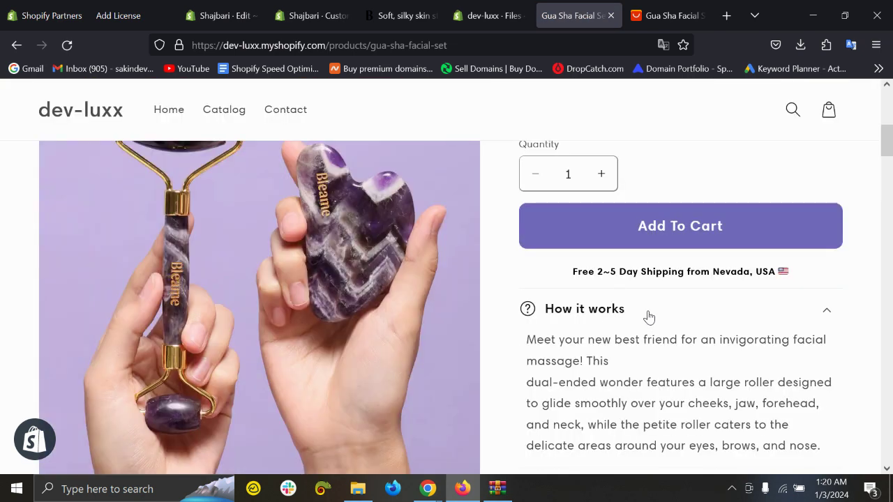
pyautogui.scroll(-3, 648, 320)
pyautogui.scroll(3, 626, 329)
pyautogui.click(590, 309)
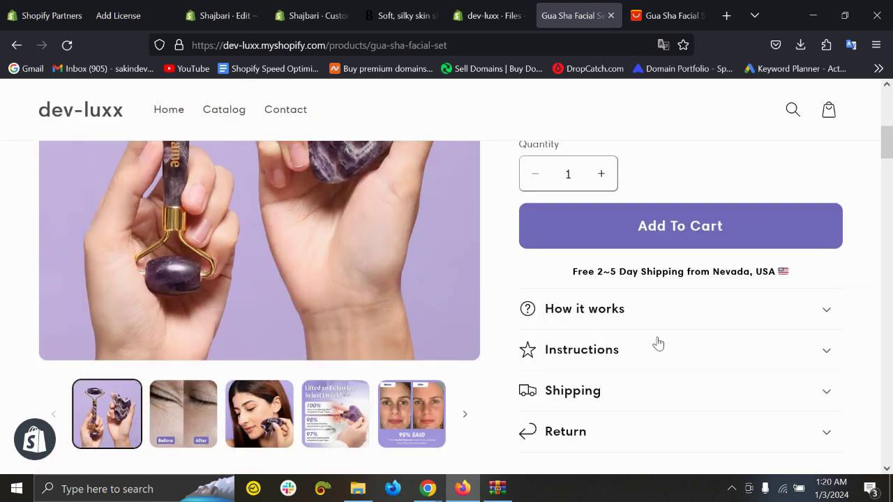
# Review the rest of the product page and add 1 Set, quantity 1, to the cart
pyautogui.scroll(-8, 658, 343)
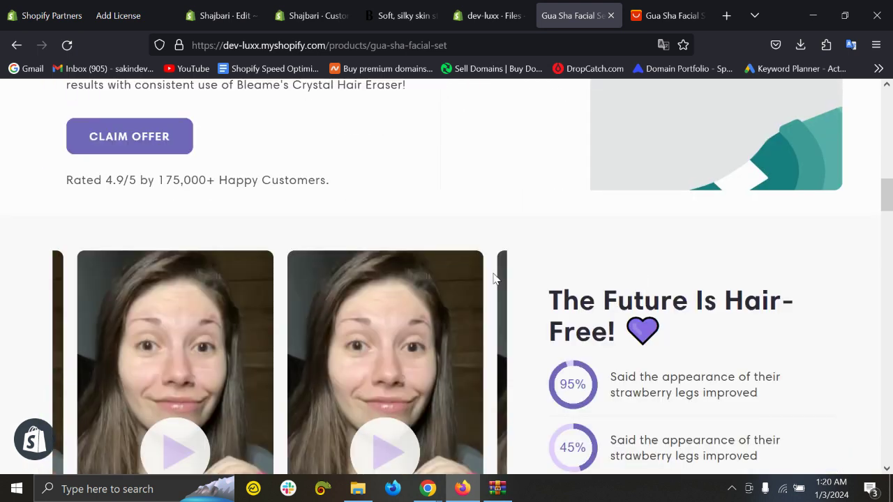
pyautogui.scroll(3, 673, 301)
pyautogui.scroll(3, 623, 307)
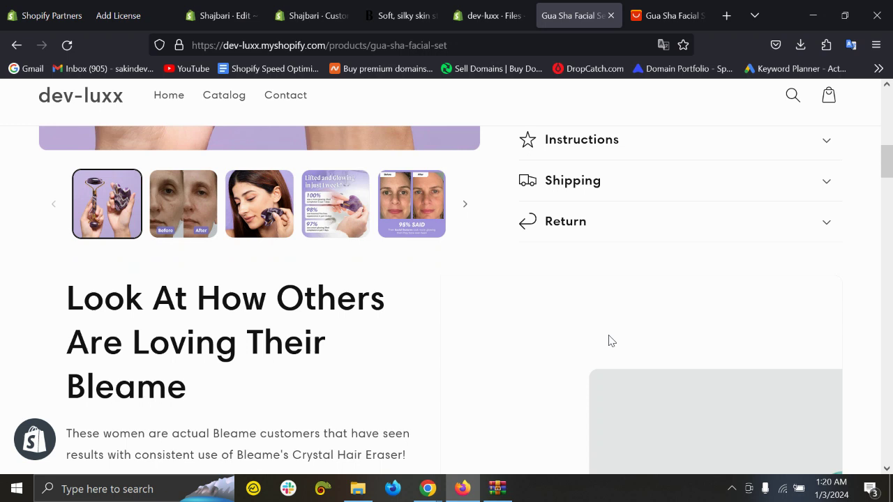
pyautogui.scroll(-3, 674, 263)
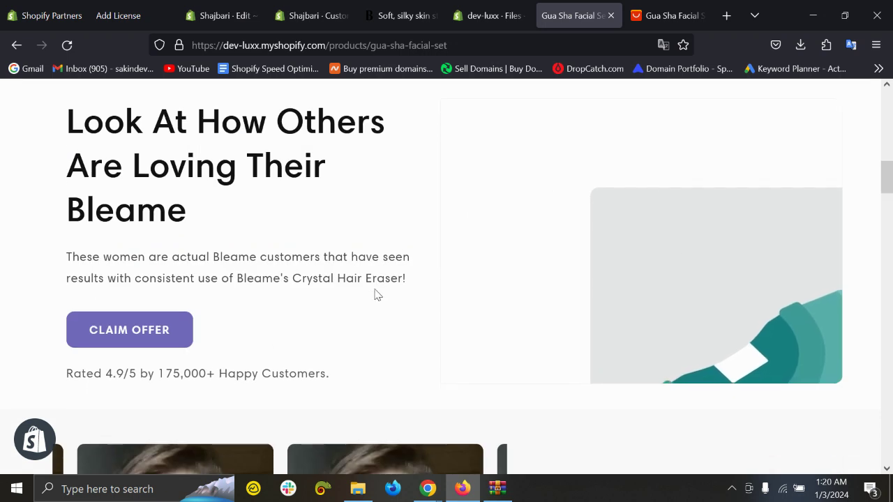
pyautogui.scroll(-15, 626, 262)
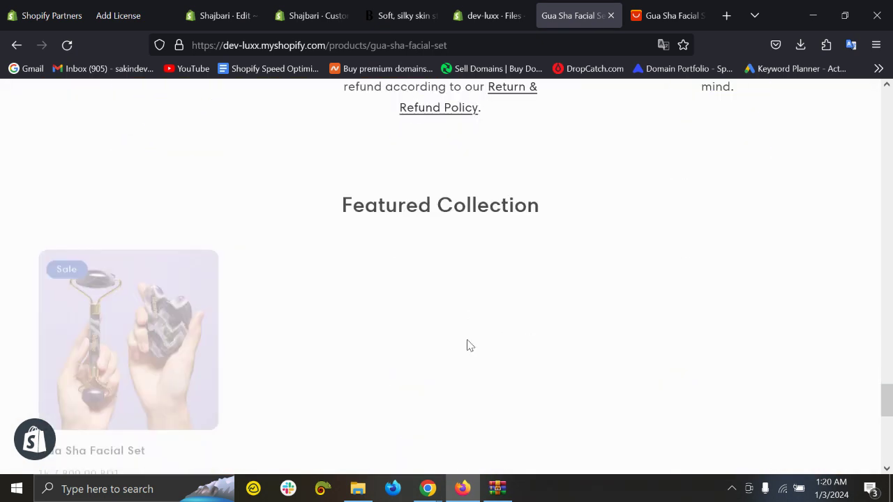
pyautogui.scroll(20, 474, 338)
pyautogui.scroll(7, 475, 334)
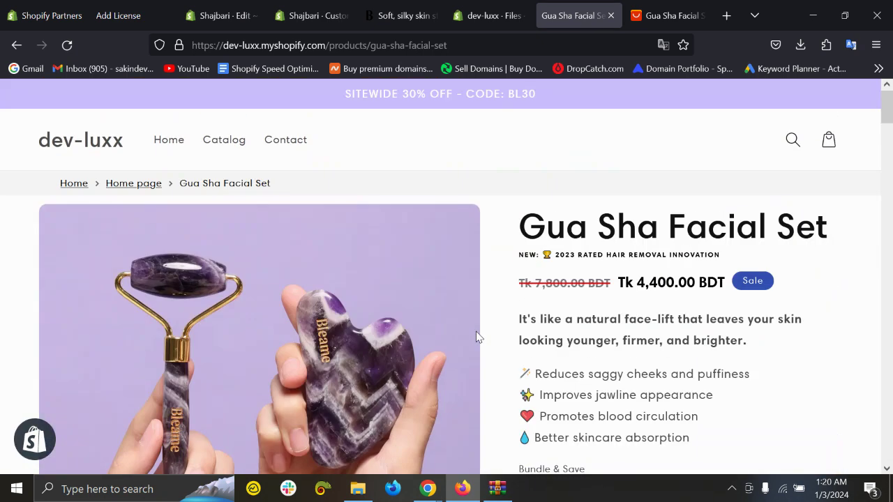
pyautogui.scroll(-5, 489, 345)
pyautogui.scroll(5, 624, 333)
pyautogui.scroll(-5, 628, 328)
pyautogui.scroll(1, 630, 333)
pyautogui.scroll(-1, 642, 333)
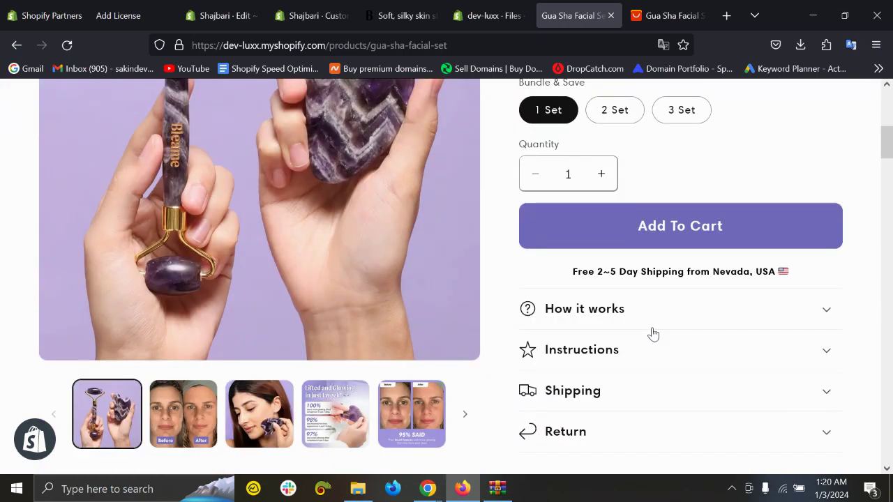
pyautogui.scroll(3, 628, 341)
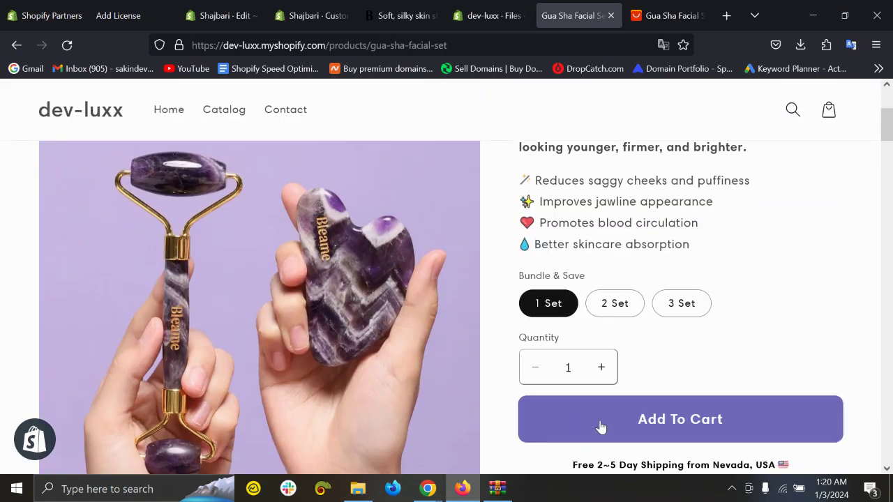
pyautogui.click(692, 431)
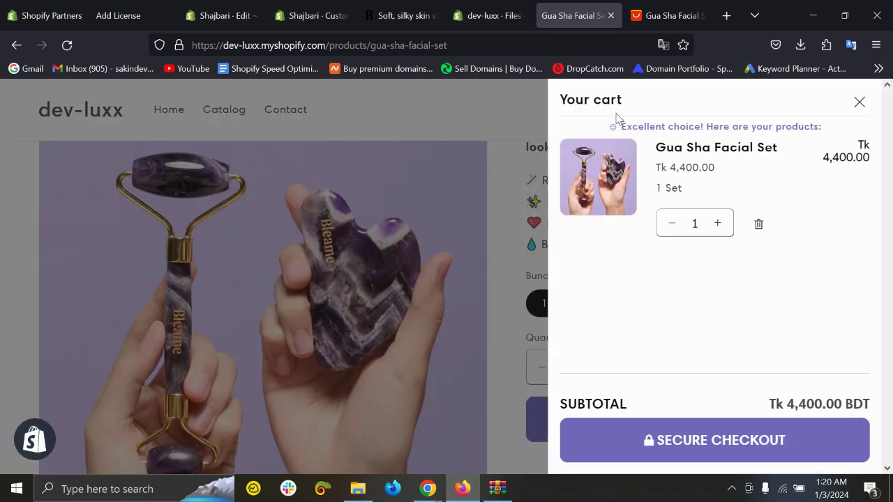
# Highlight the cart's 'Excellent choice! Here are your products:' message, then return to the admin Files list
pyautogui.moveTo(626, 127); pyautogui.dragTo(775, 135)
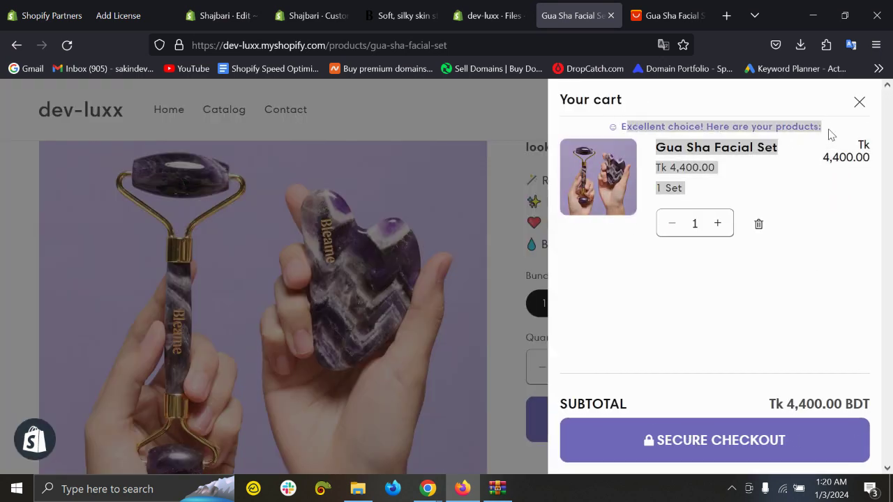
pyautogui.click(821, 134)
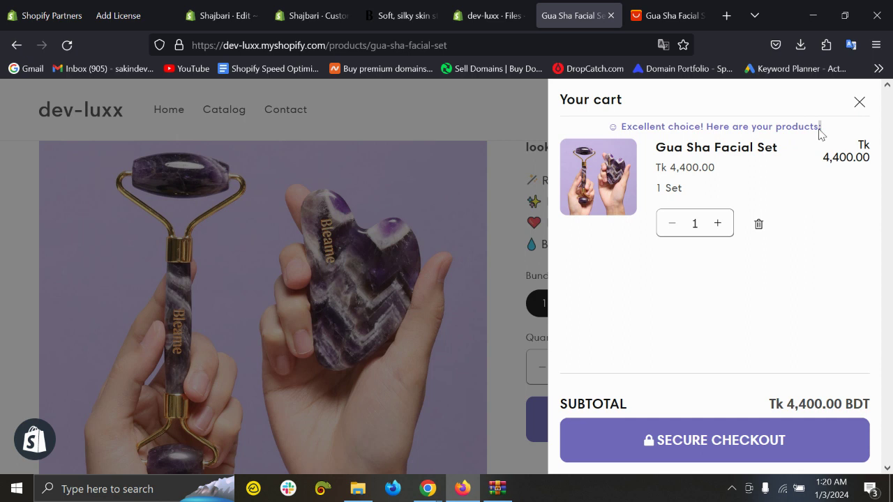
pyautogui.click(627, 125)
pyautogui.click(489, 25)
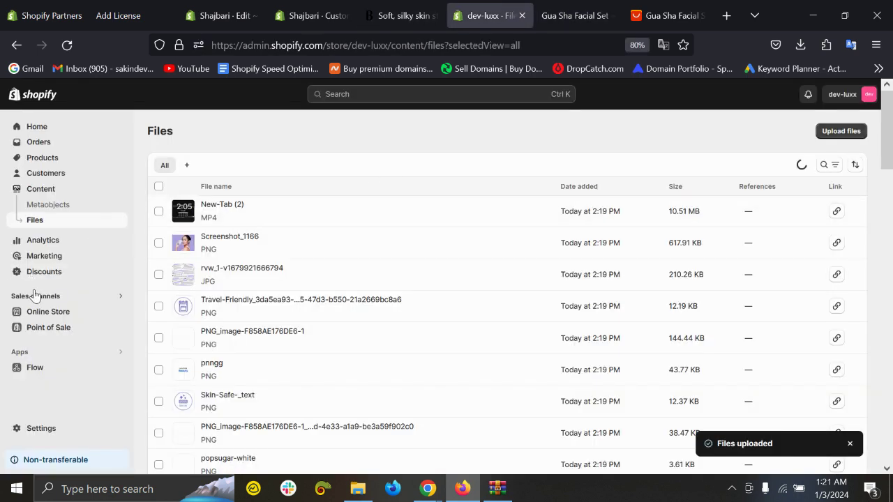
# Open the live BleameX theme in the editor from Online Store > Themes > Customize
pyautogui.click(79, 302)
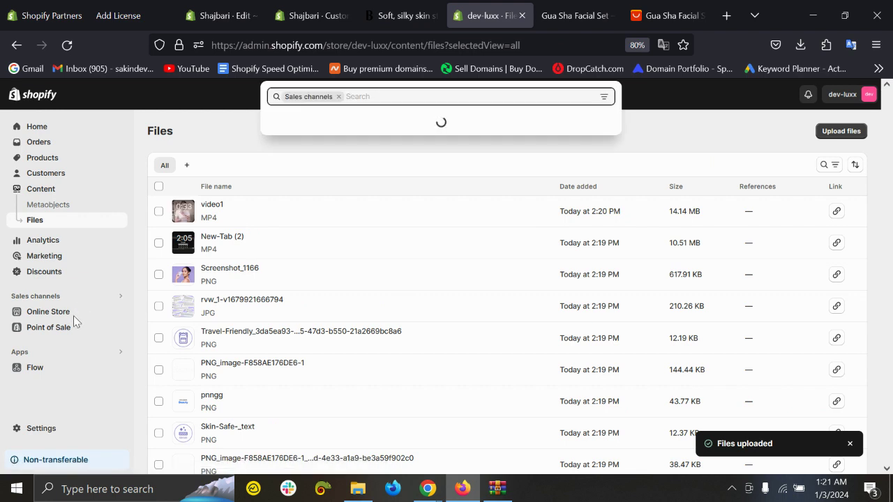
pyautogui.click(73, 313)
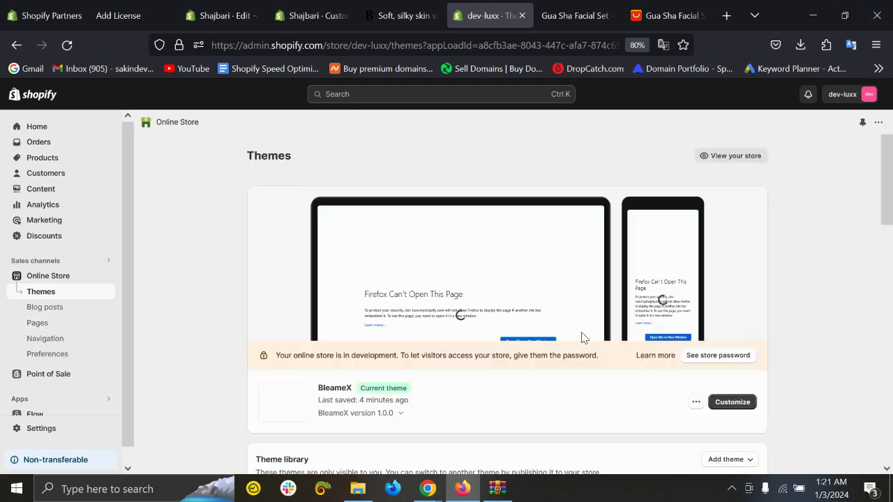
pyautogui.click(738, 403)
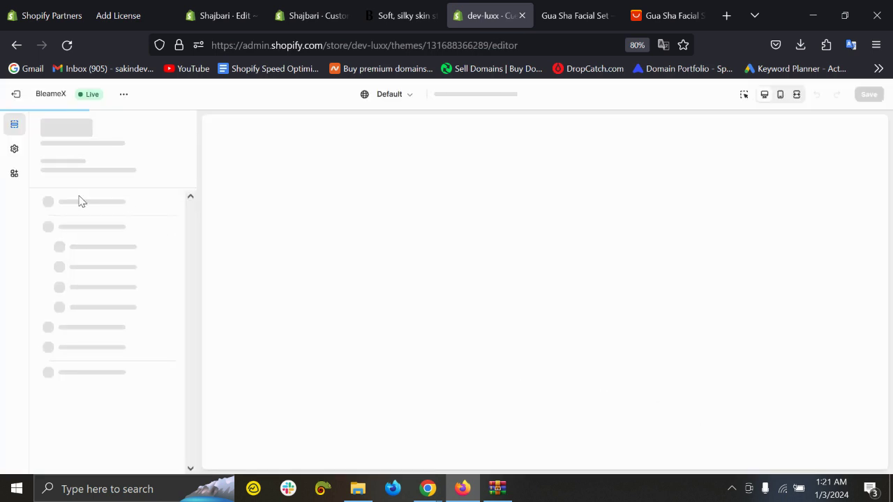
# Under Theme settings > Logo, upload turst-badges.webp from Downloads as the Cart Trust Badge image
pyautogui.click(14, 149)
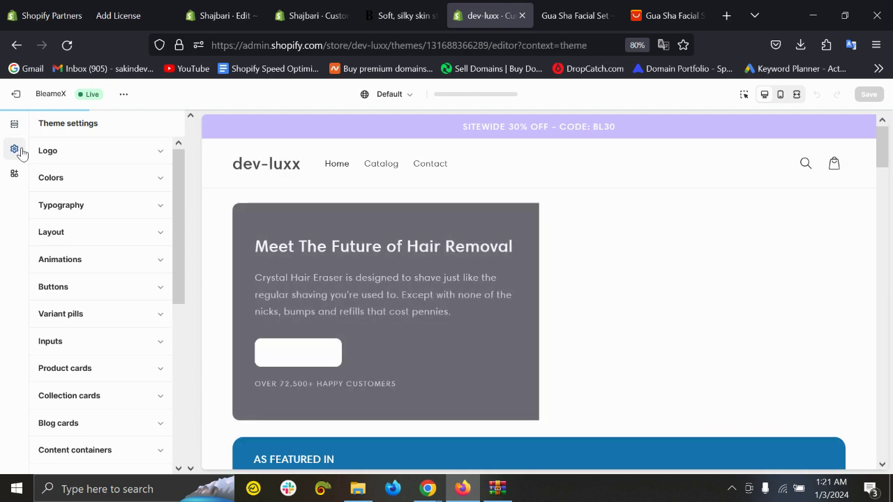
pyautogui.click(120, 150)
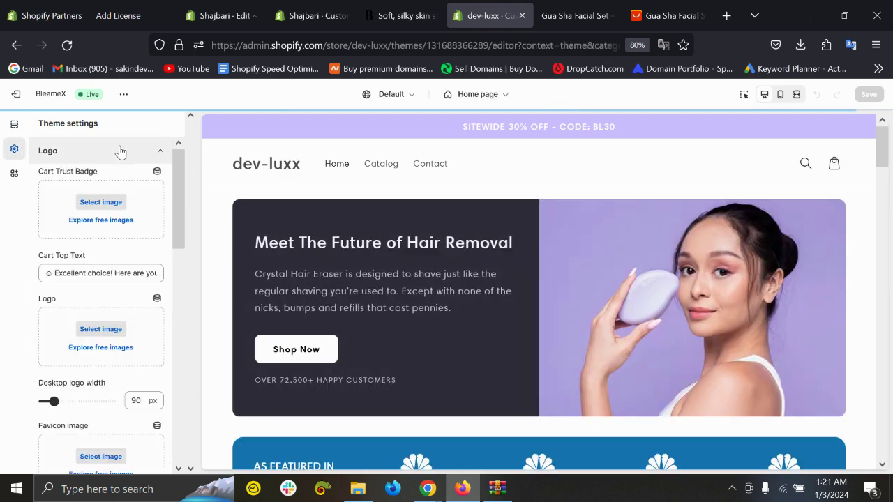
pyautogui.click(100, 202)
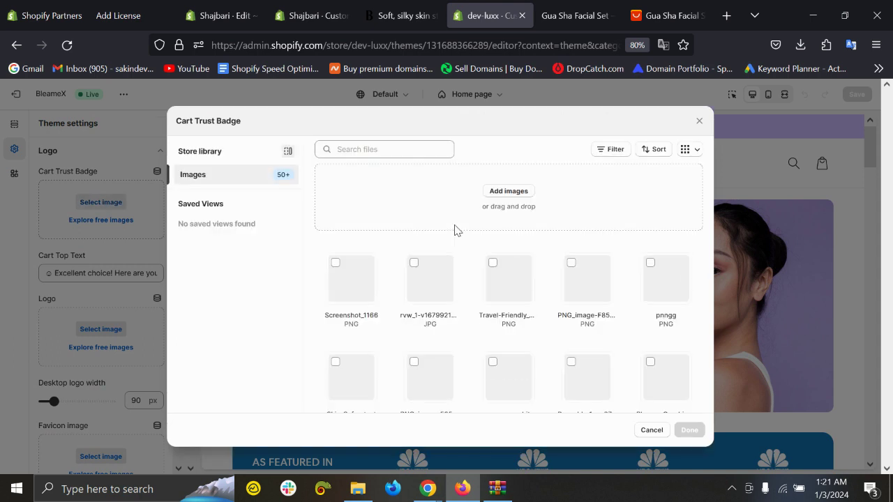
pyautogui.click(509, 190)
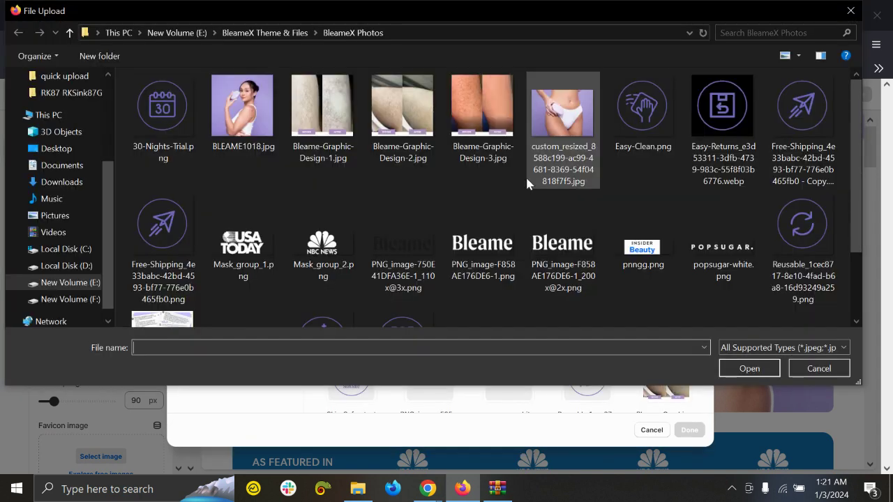
pyautogui.click(60, 182)
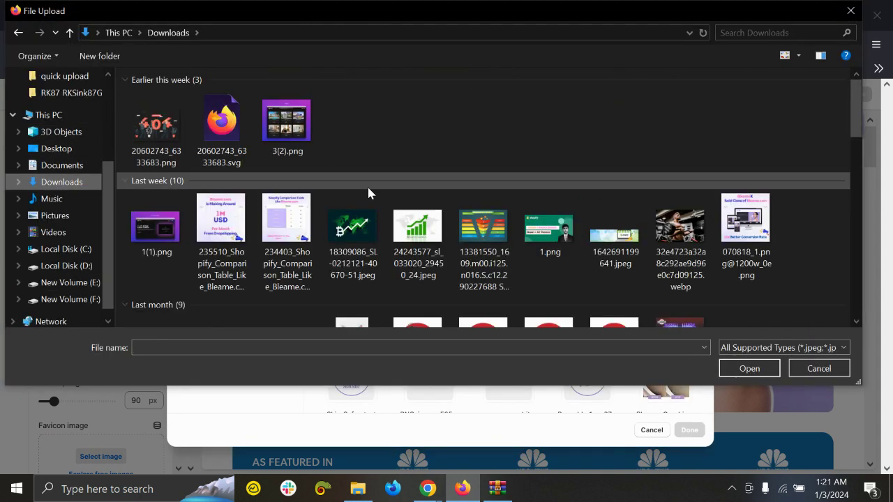
pyautogui.scroll(-2, 391, 194)
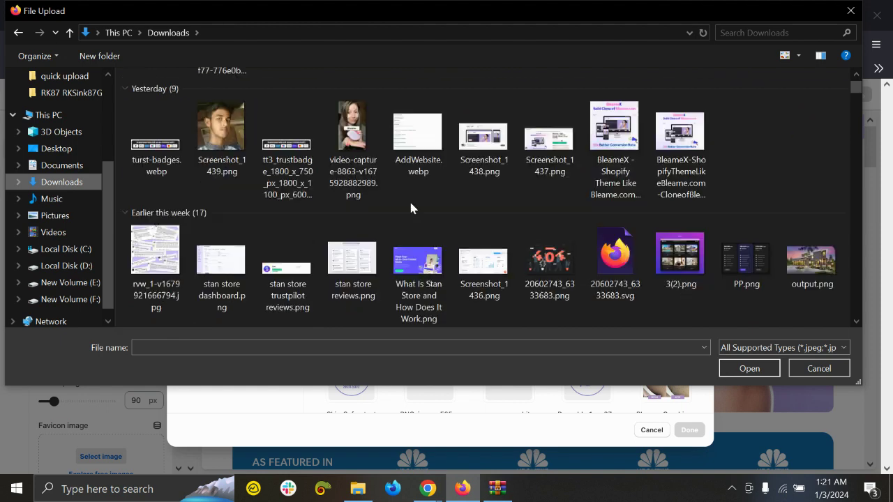
pyautogui.scroll(-1, 712, 269)
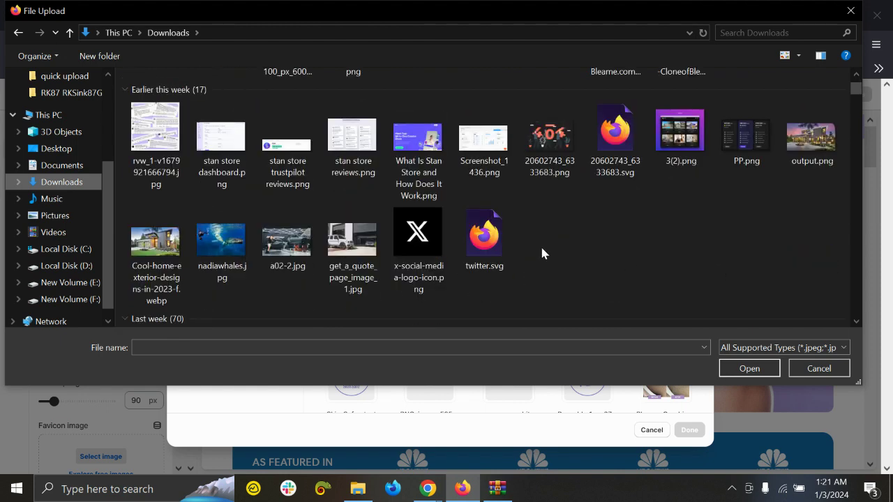
pyautogui.scroll(3, 544, 255)
pyautogui.click(154, 262)
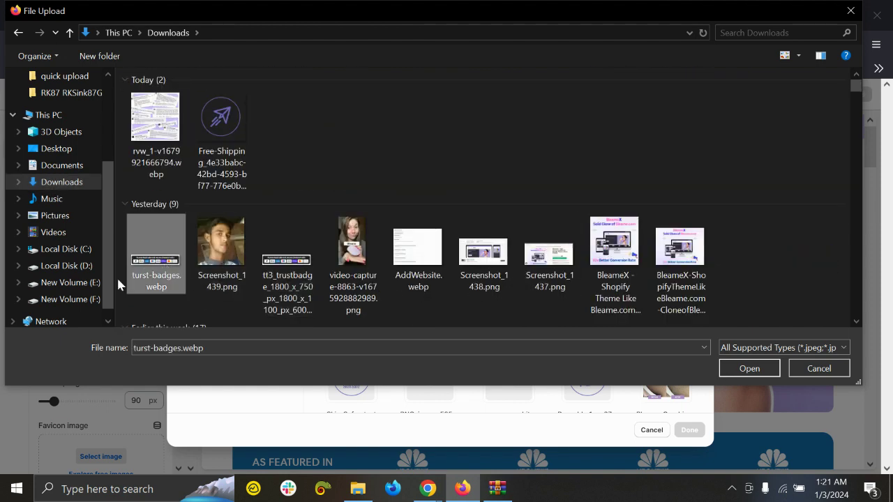
pyautogui.click(761, 372)
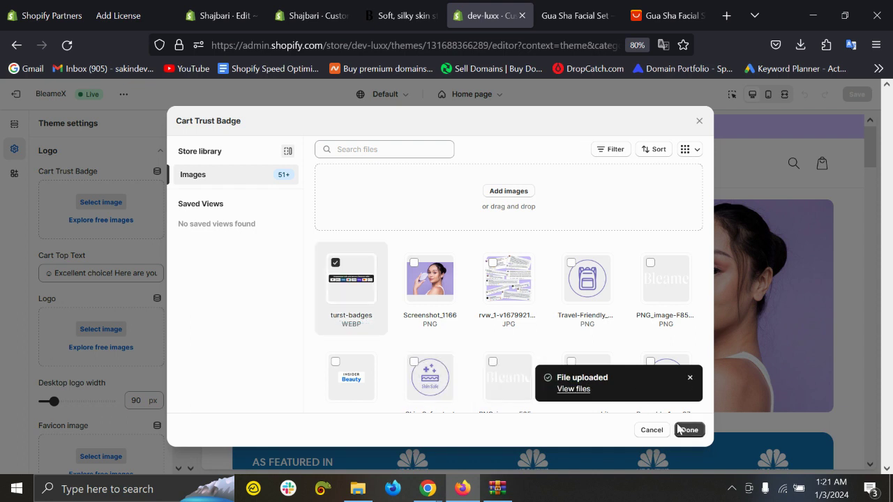
pyautogui.click(690, 430)
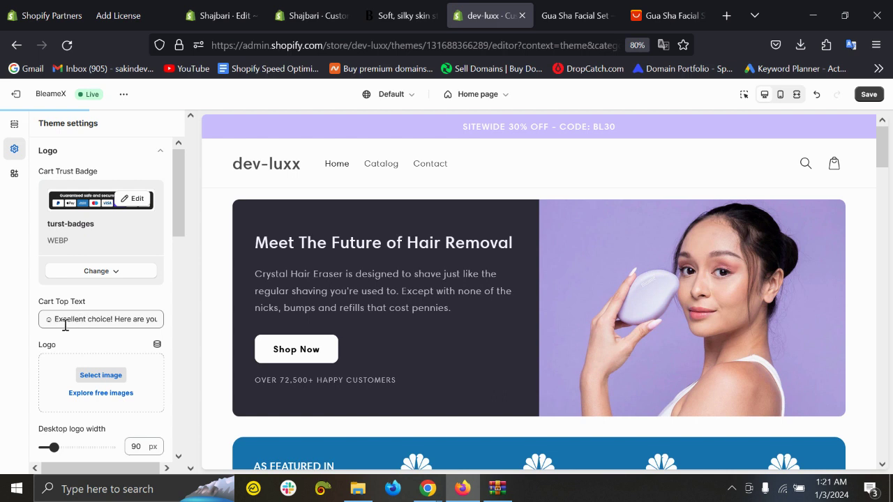
pyautogui.moveTo(65, 326); pyautogui.dragTo(175, 315)
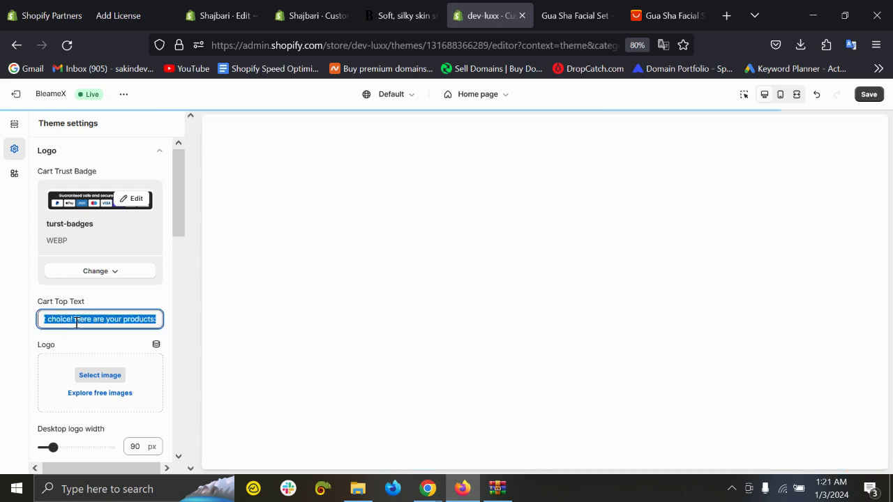
# Leave the Cart Top Text unchanged and set the Bleame PNG wordmark as the store logo
pyautogui.moveTo(76, 322); pyautogui.dragTo(3, 315)
pyautogui.click(21, 231)
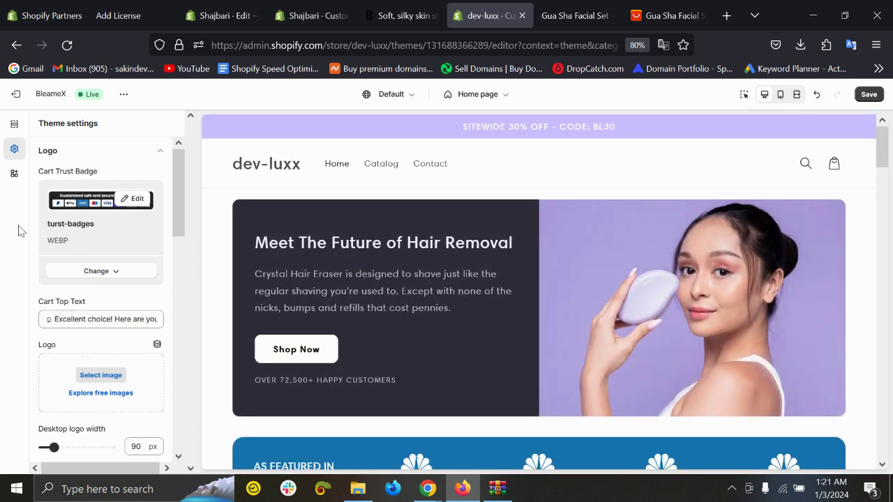
pyautogui.click(104, 381)
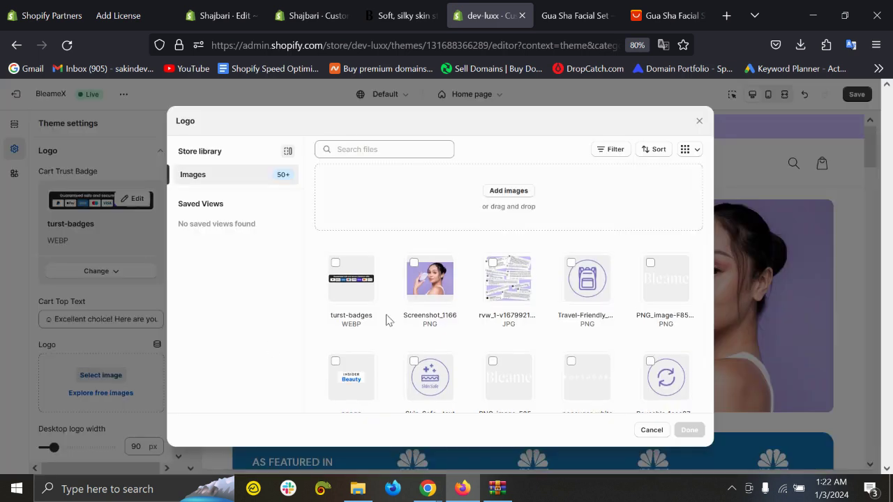
pyautogui.scroll(-5, 493, 279)
pyautogui.scroll(1, 510, 322)
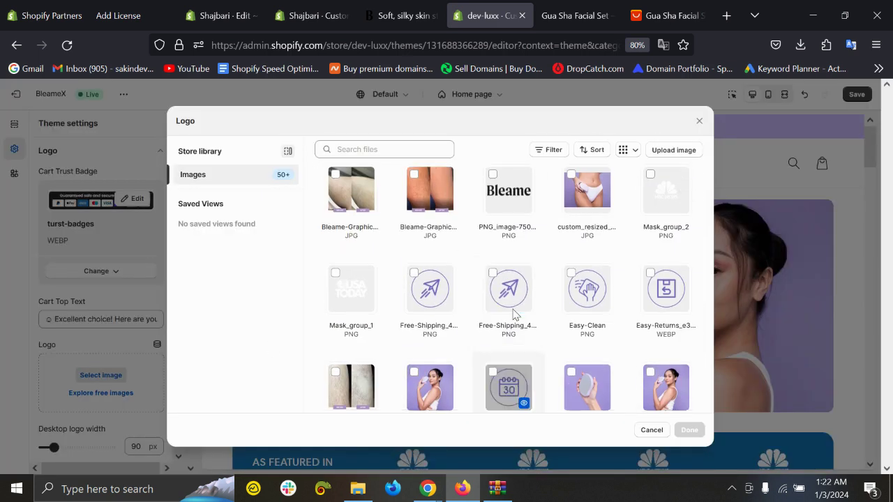
pyautogui.click(503, 225)
pyautogui.click(687, 430)
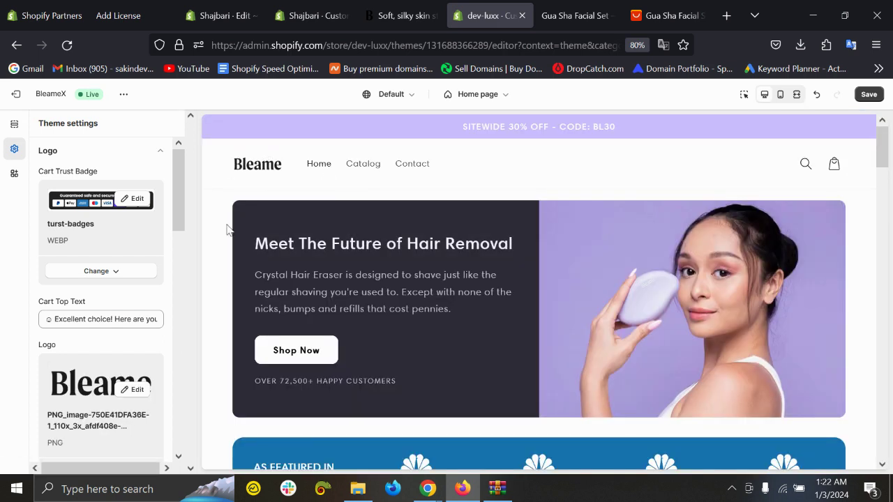
# In the Header section, change the Highligh Menus text from 'on sale' to catalog
pyautogui.click(15, 128)
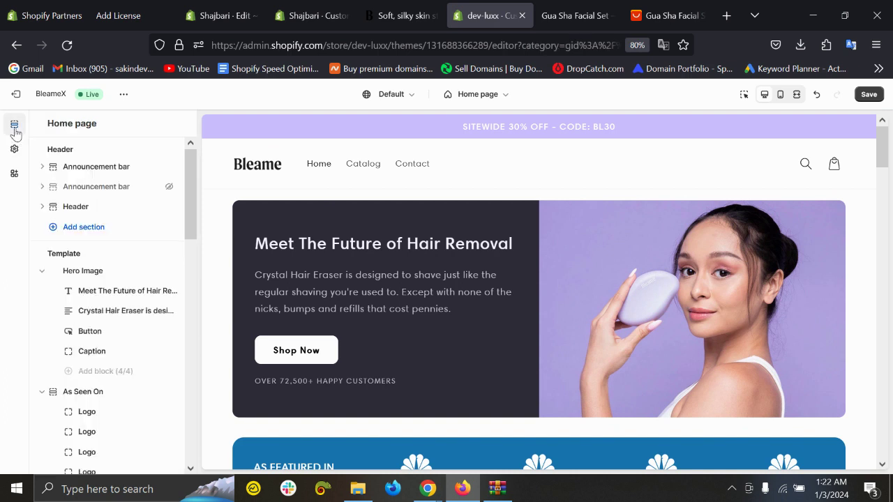
pyautogui.click(75, 206)
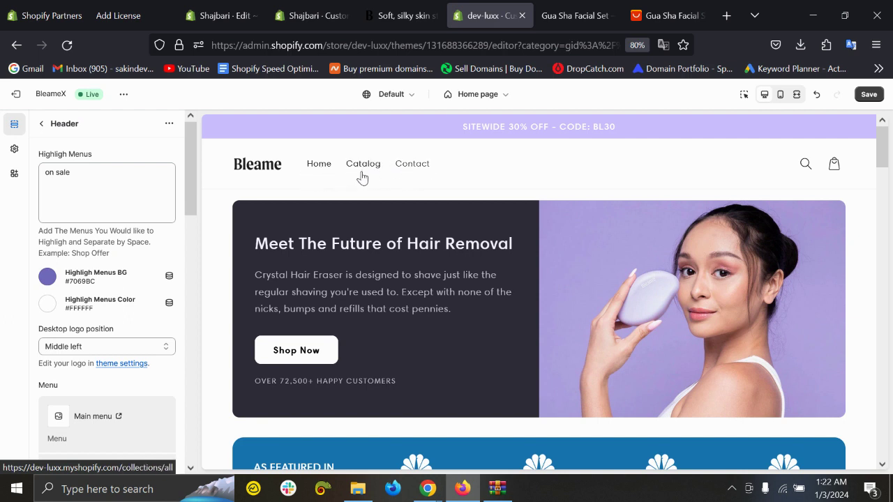
pyautogui.moveTo(100, 175); pyautogui.dragTo(27, 175)
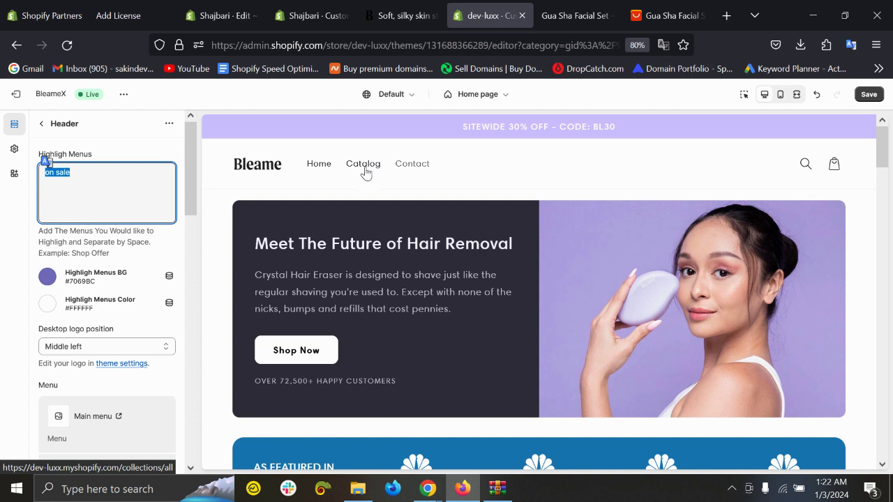
pyautogui.click(128, 181)
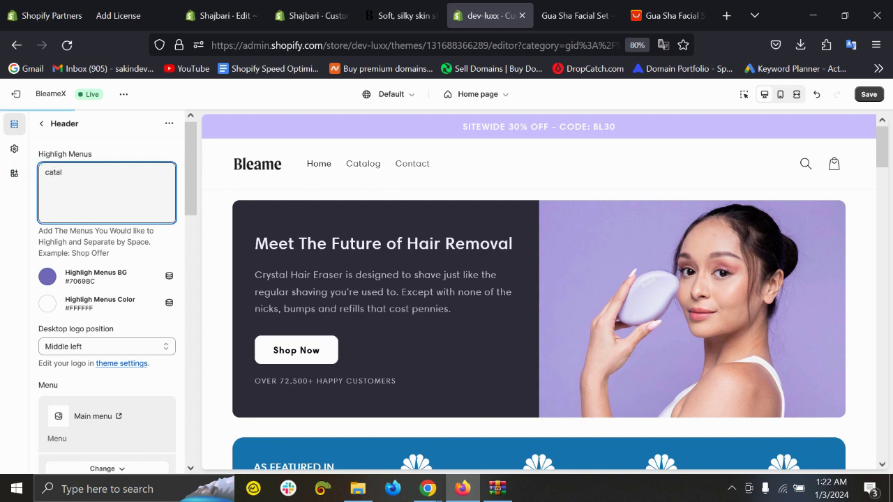
pyautogui.click(19, 271)
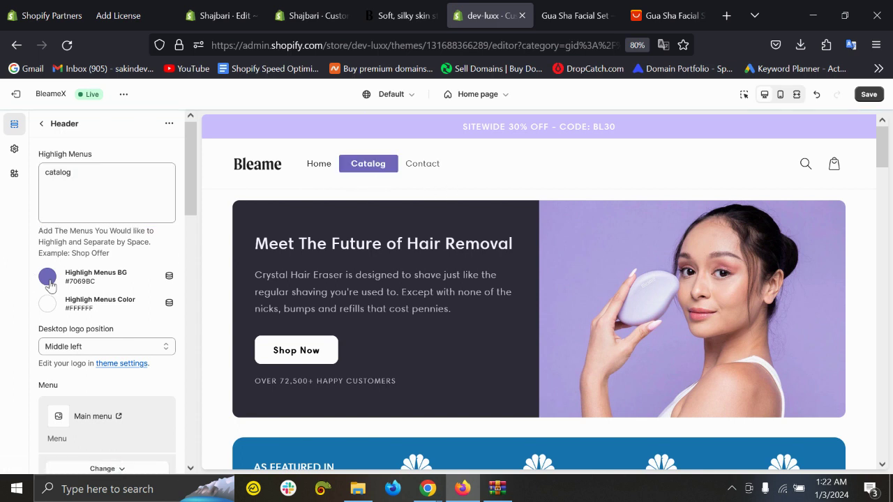
# Set the highlight background to blue #1773B0 instead of red DD1D1D and save the theme
pyautogui.click(47, 278)
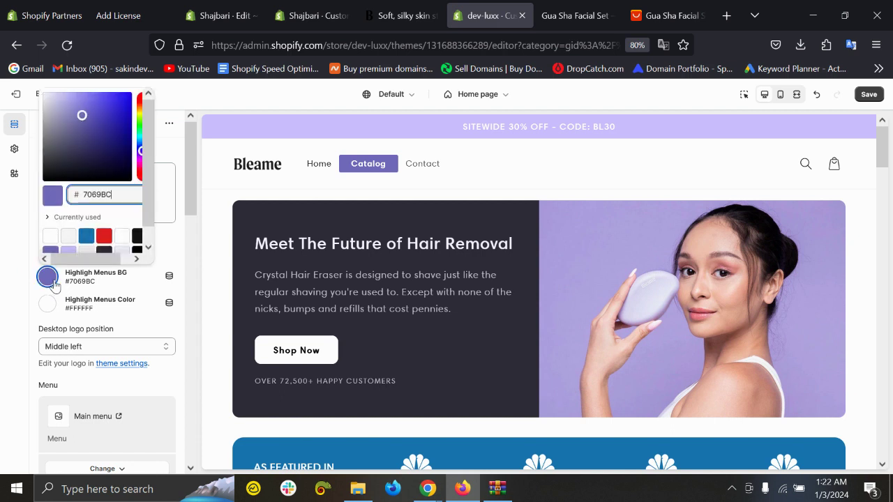
pyautogui.click(105, 238)
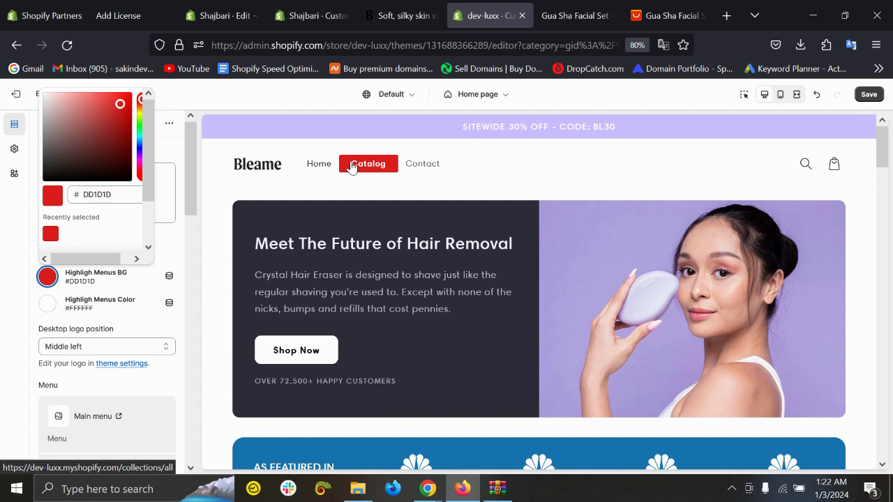
pyautogui.click(61, 278)
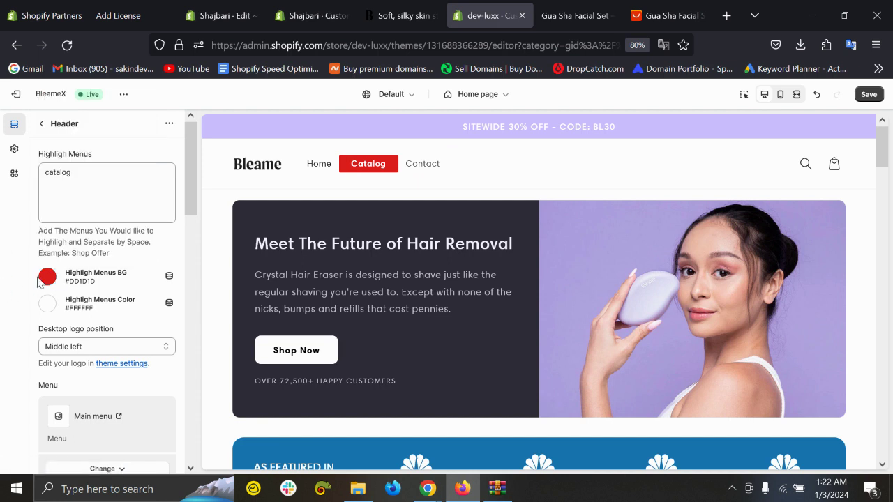
pyautogui.click(47, 278)
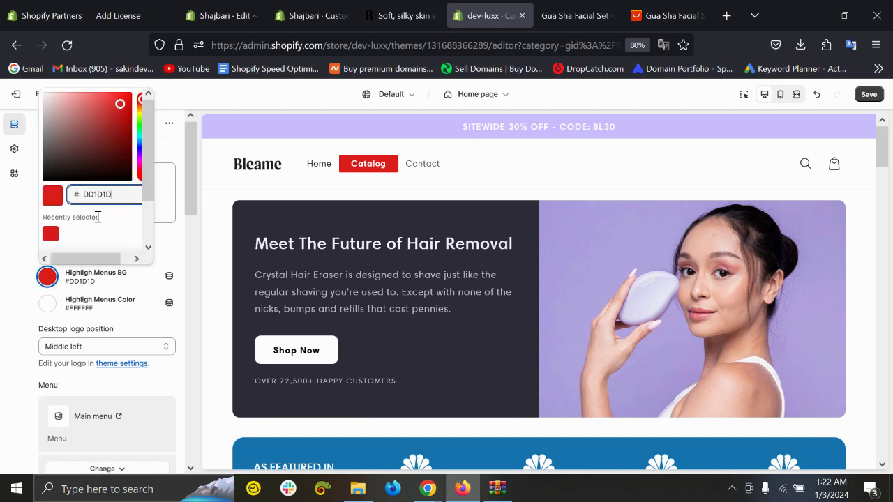
pyautogui.scroll(-1, 98, 217)
pyautogui.click(56, 237)
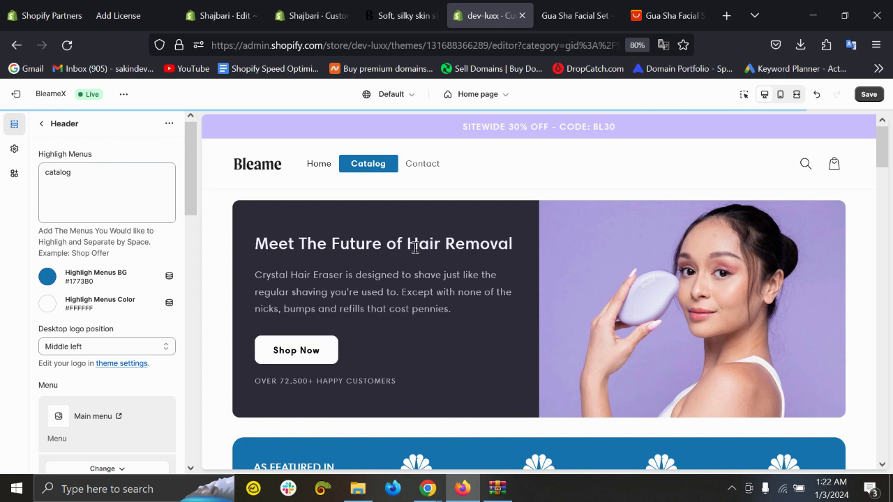
pyautogui.click(869, 94)
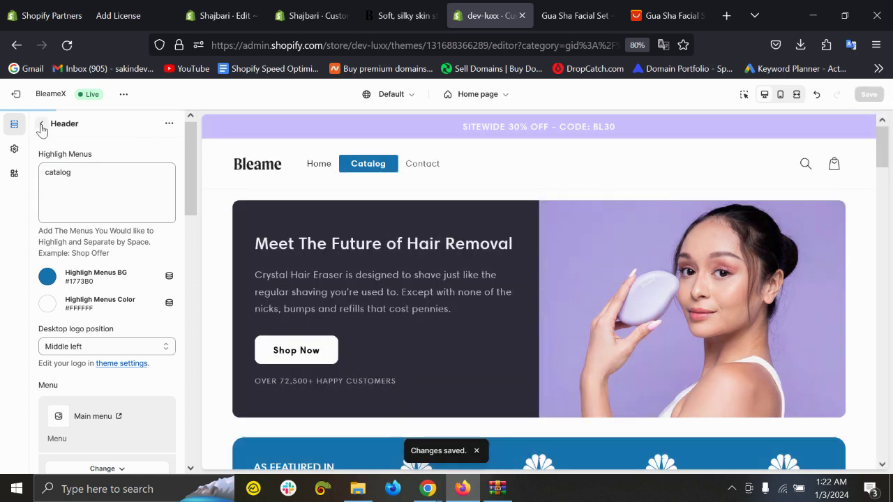
# Return to the home page sections list and open, then close, the Skin Safe column block
pyautogui.click(41, 123)
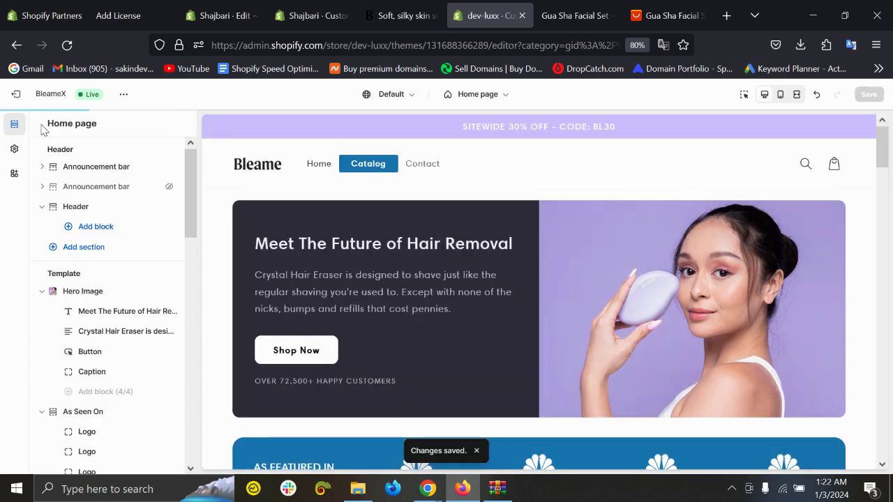
pyautogui.scroll(-4, 111, 296)
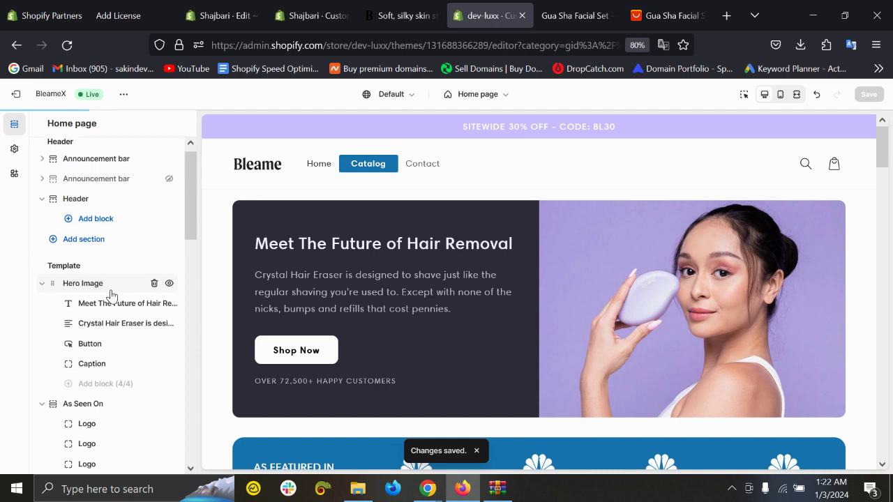
pyautogui.scroll(-5, 459, 324)
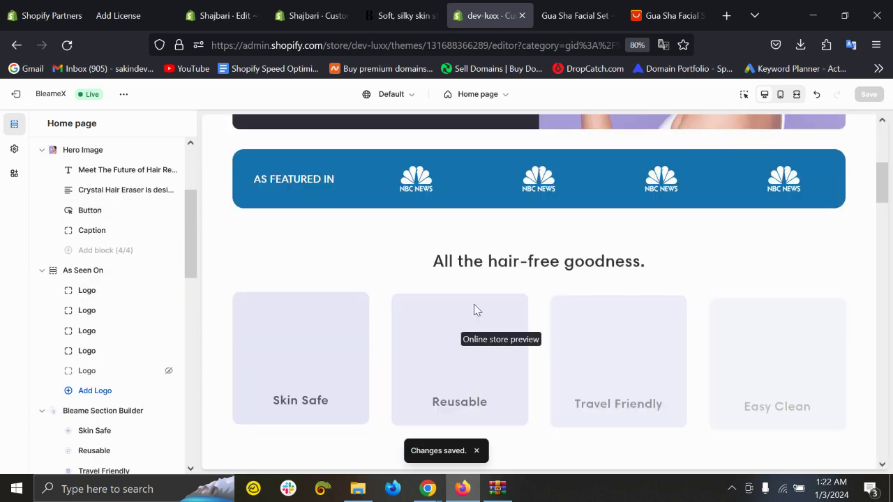
pyautogui.scroll(-4, 110, 309)
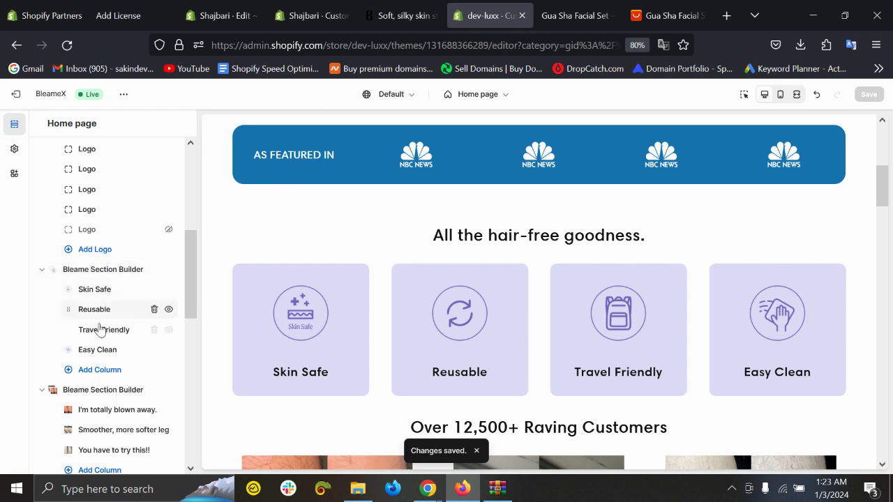
pyautogui.click(103, 290)
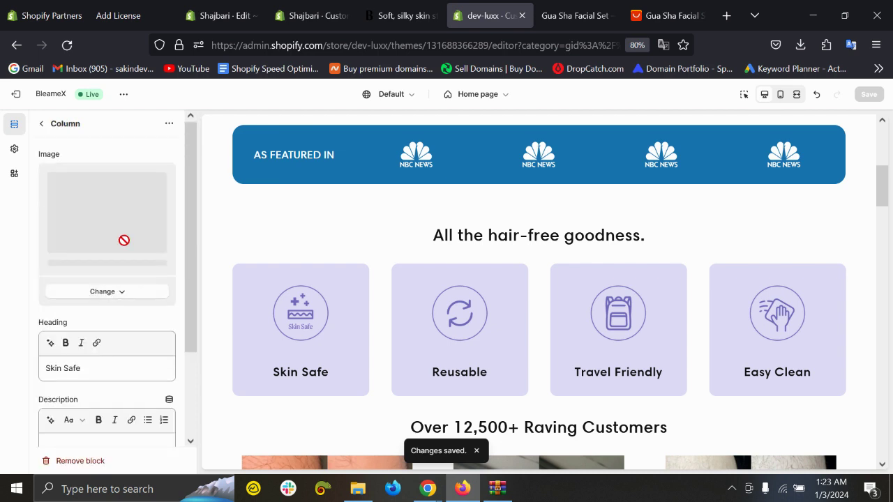
pyautogui.click(46, 128)
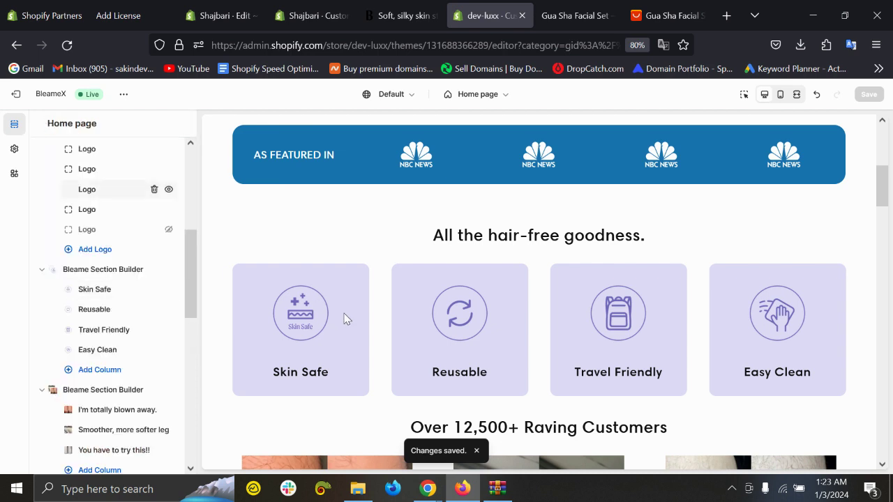
# Scroll through the store preview and switch to the Gua Sha Facial Set product tab
pyautogui.scroll(-2, 343, 315)
pyautogui.scroll(-2, 454, 312)
pyautogui.scroll(-2, 439, 312)
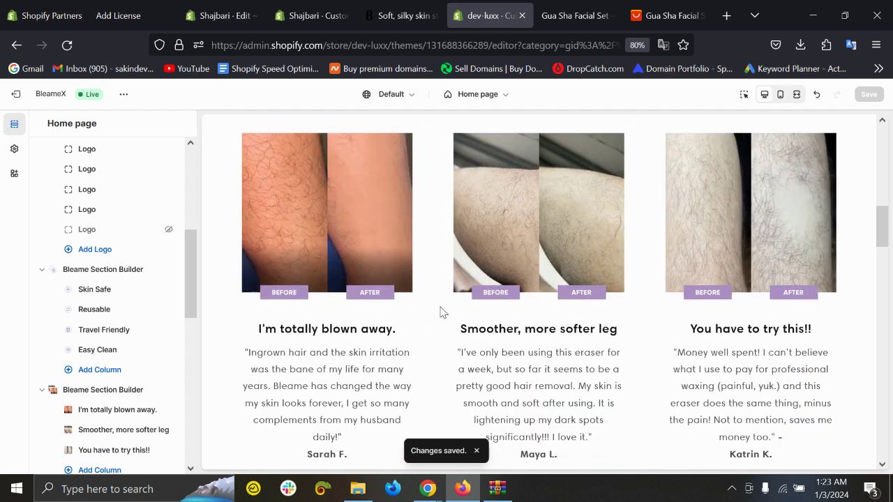
pyautogui.scroll(-15, 249, 319)
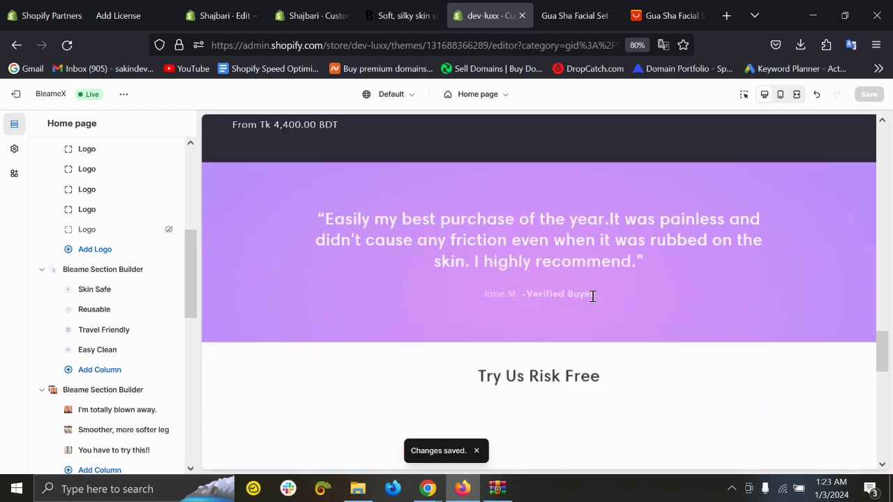
pyautogui.scroll(20, 687, 266)
pyautogui.scroll(3, 686, 262)
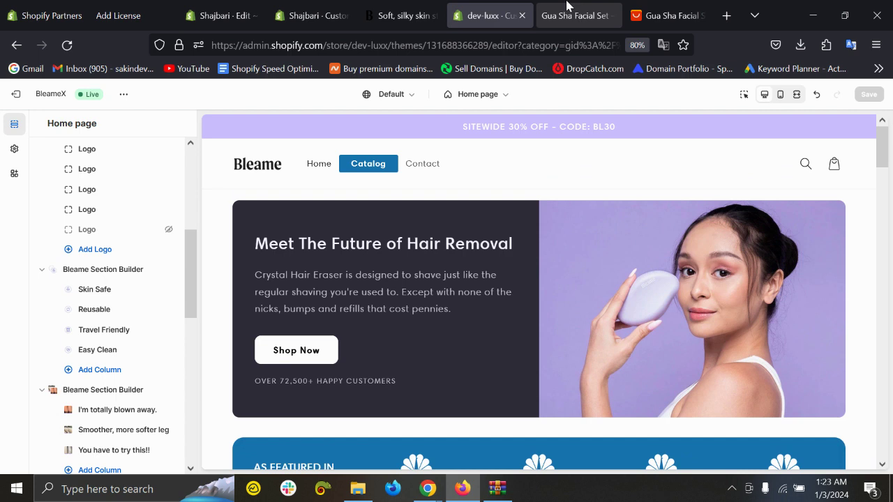
pyautogui.click(589, 13)
# Raise the Gua Sha Facial Set cart quantity to 2 and preview the page at 320×480 mobile size
pyautogui.click(714, 223)
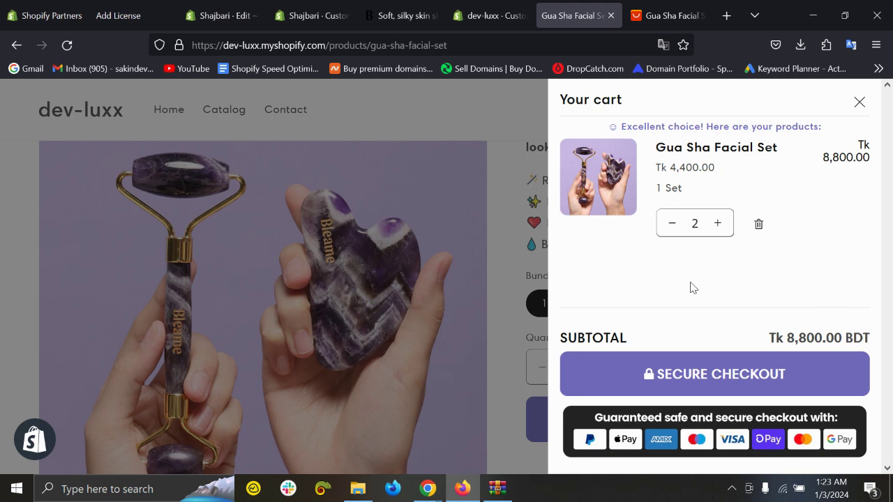
pyautogui.hotkey('ctrl', 'shift', 'm')
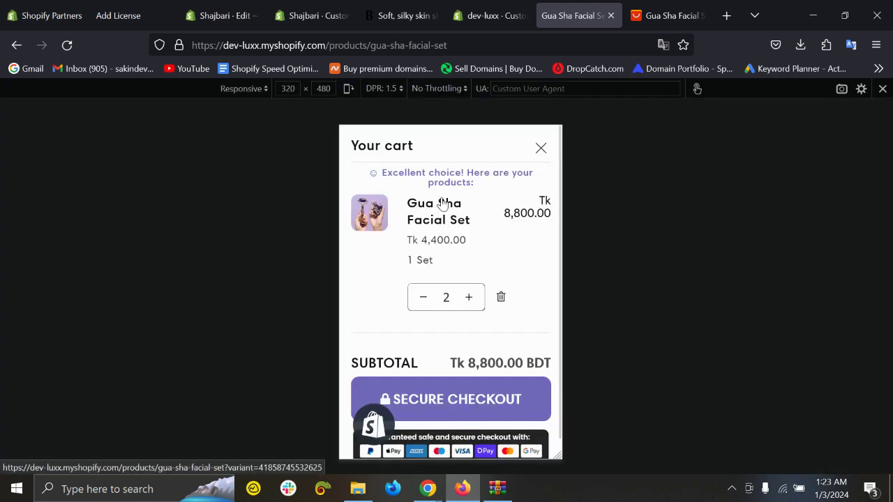
pyautogui.scroll(1, 530, 377)
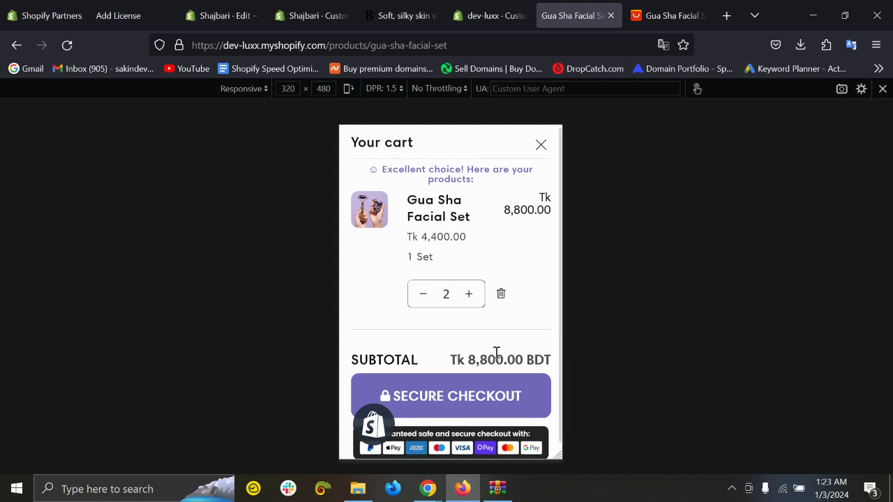
pyautogui.click(541, 148)
# Widen the mobile preview viewport from 320 to 374 px
pyautogui.scroll(5, 530, 293)
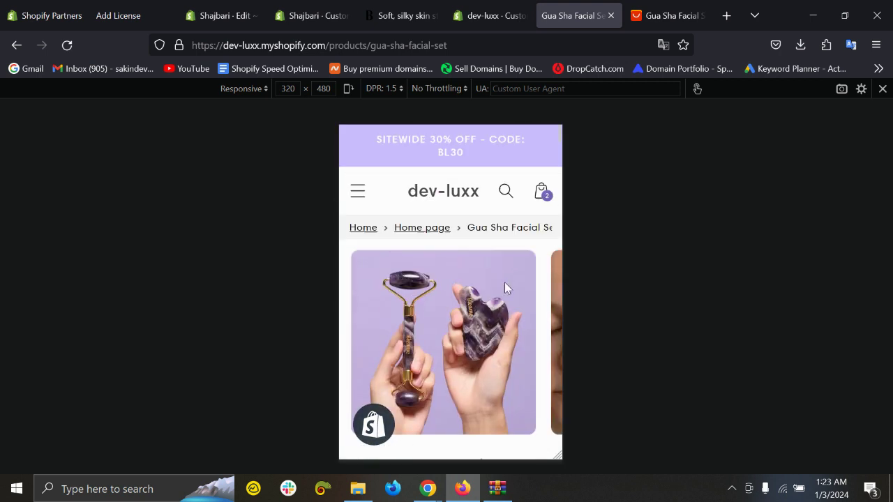
pyautogui.moveTo(563, 219); pyautogui.dragTo(582, 217)
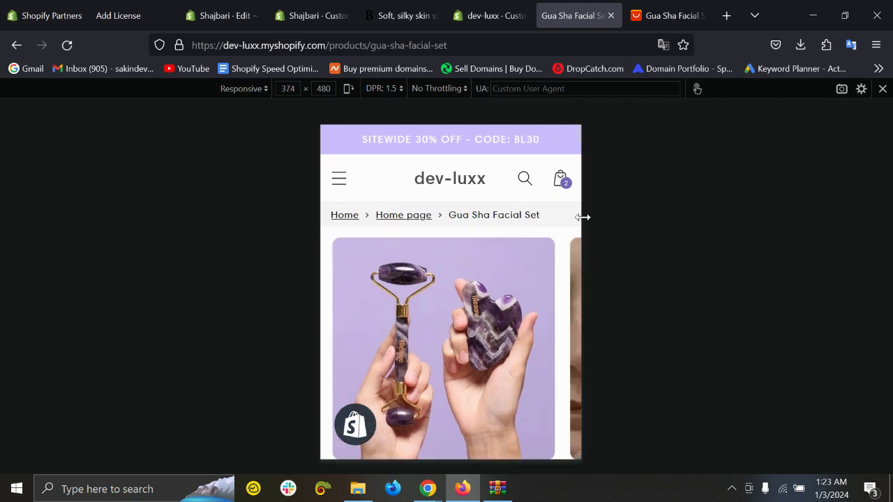
pyautogui.scroll(-15, 446, 258)
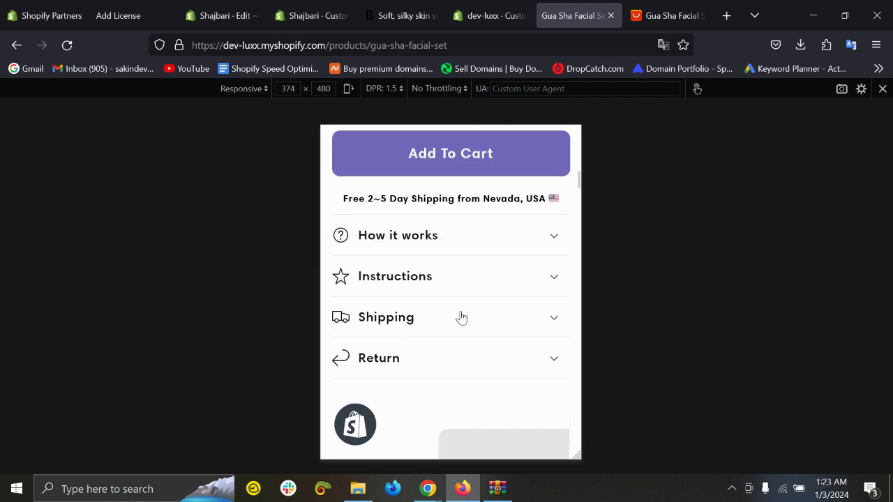
pyautogui.scroll(-10, 459, 311)
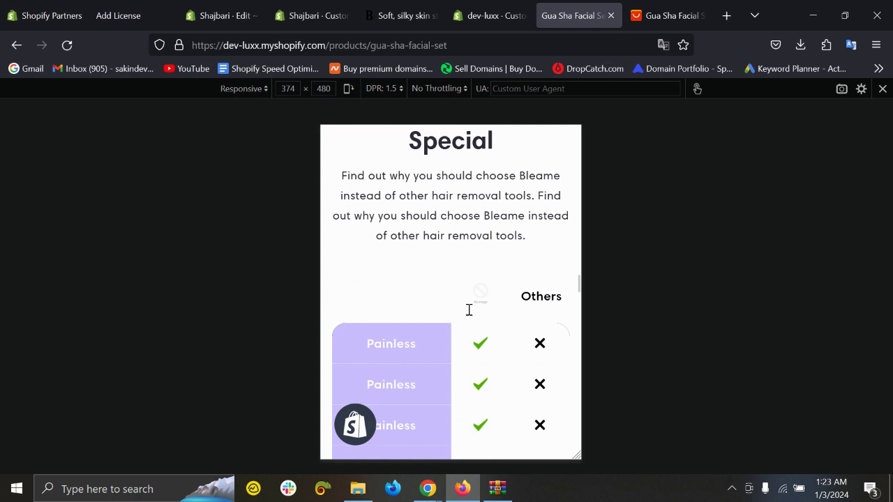
pyautogui.scroll(5, 459, 316)
# Play, pause and slide the customer video carousel on the product page
pyautogui.click(441, 253)
pyautogui.scroll(2, 450, 272)
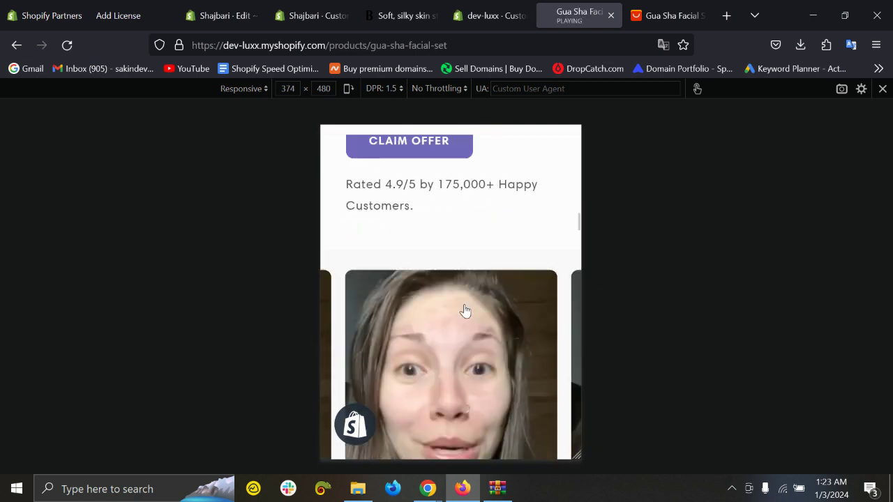
pyautogui.scroll(-1, 464, 314)
pyautogui.click(453, 333)
pyautogui.moveTo(453, 333)
pyautogui.mouseDown()
pyautogui.moveTo(349, 314)
pyautogui.moveTo(457, 338)
pyautogui.mouseUp()
pyautogui.click(456, 338)
pyautogui.scroll(-2, 466, 289)
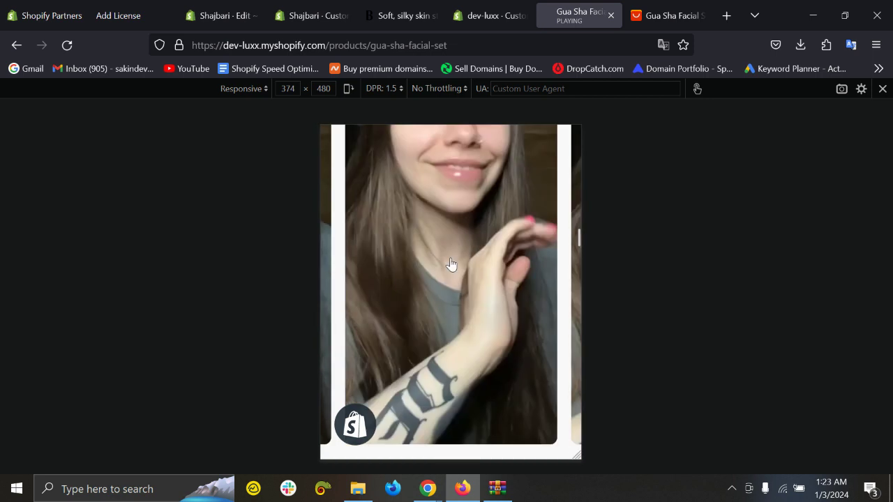
pyautogui.click(448, 244)
# Expand the scrub consistency and 'Where can you use it and how?' FAQ answers
pyautogui.scroll(-15, 456, 264)
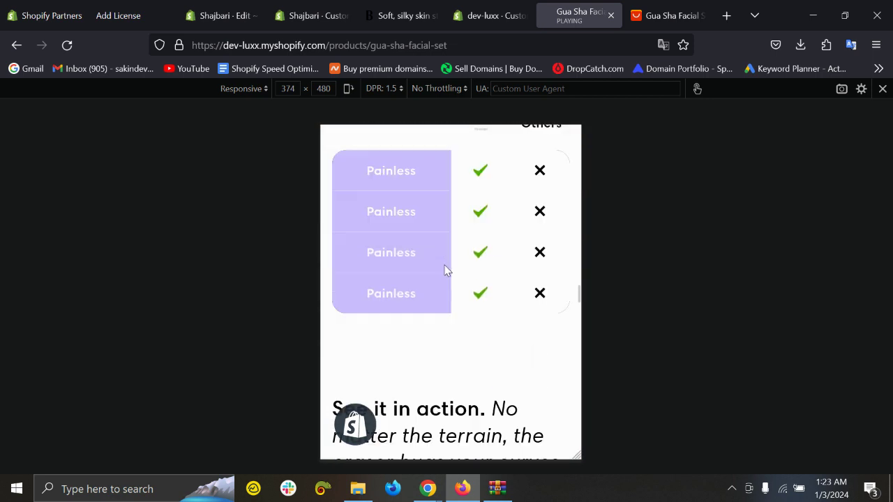
pyautogui.scroll(-15, 470, 293)
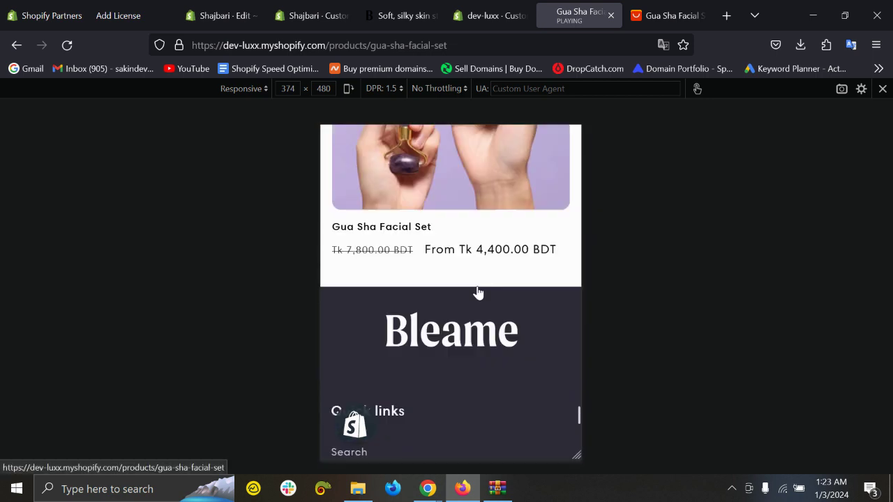
pyautogui.scroll(10, 481, 289)
pyautogui.scroll(5, 482, 291)
pyautogui.scroll(-5, 475, 307)
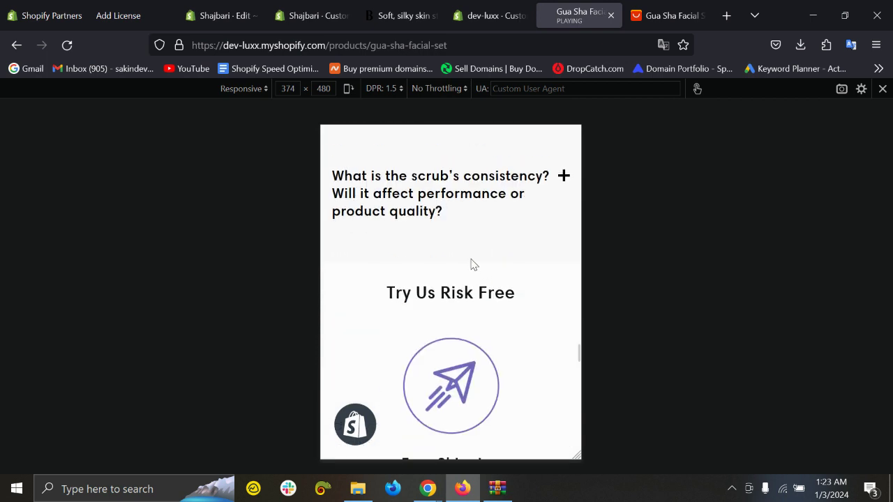
pyautogui.click(472, 202)
pyautogui.scroll(5, 439, 297)
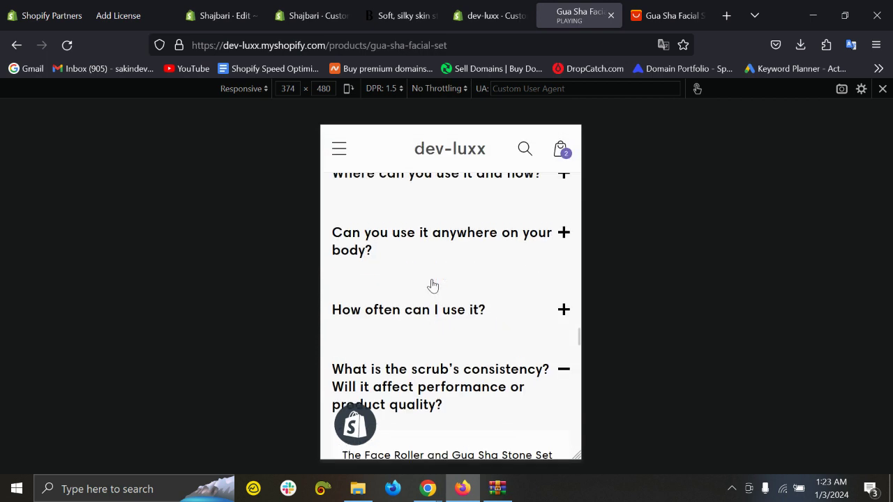
pyautogui.click(457, 370)
pyautogui.scroll(-3, 482, 335)
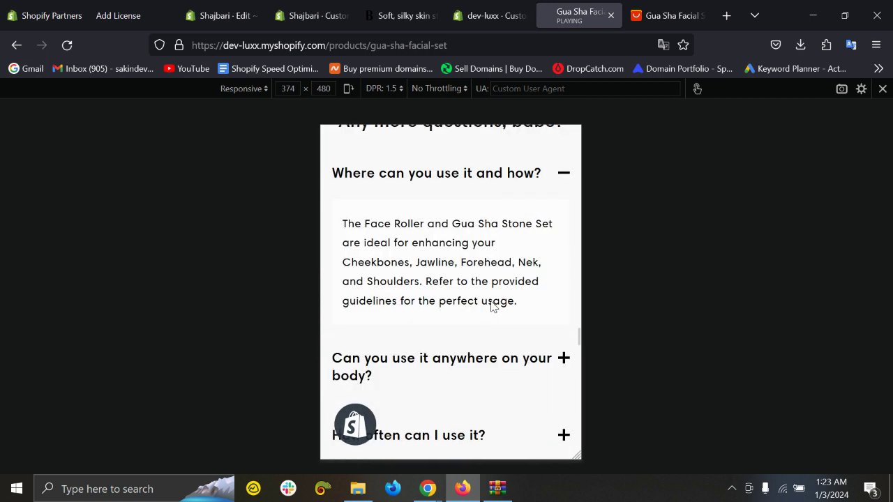